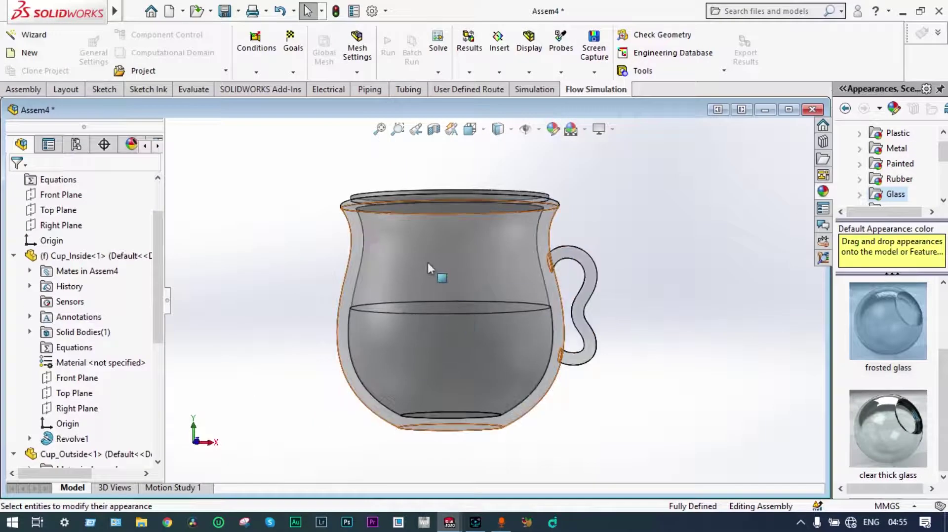
Examine the transparent cup assembly from several angles, including its lid, inner liquid level, wall thickness and handle
scroll(428, 260, "down", 3)
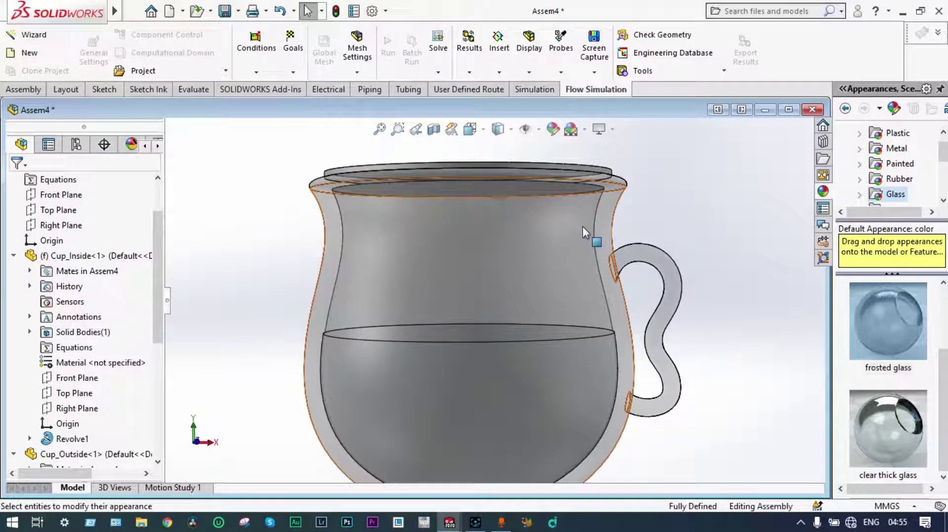
key("f")
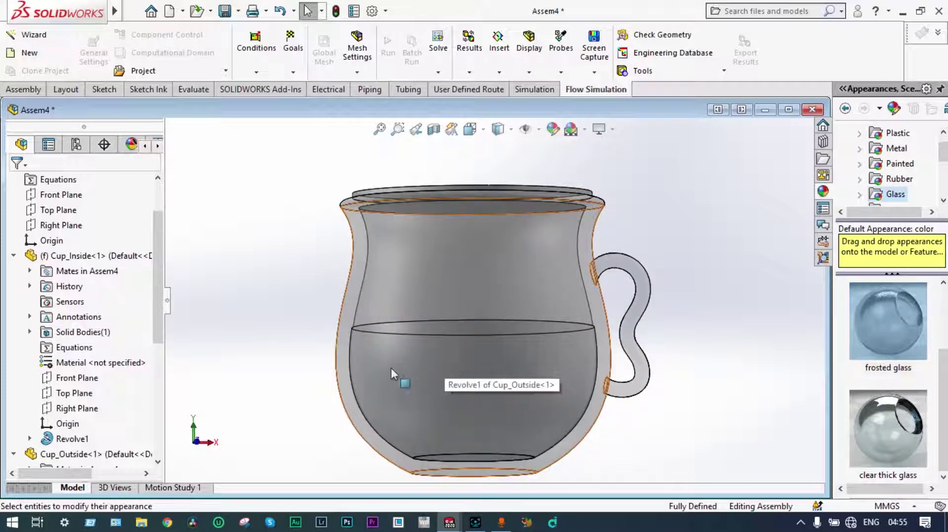
middle_click_drag(342, 364, 354, 355)
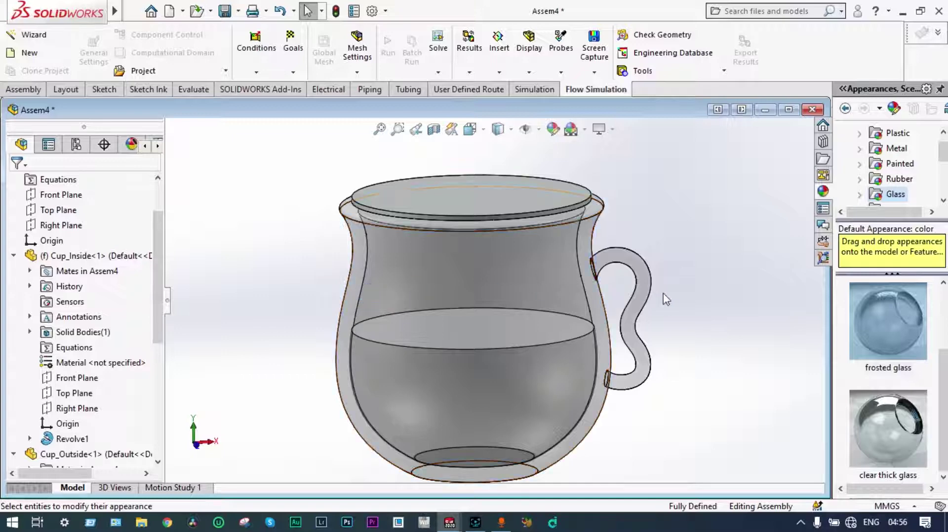
scroll(649, 297, "up", 3)
mouse_move(650, 295)
middle_mouse_down()
mouse_move(681, 262)
mouse_move(683, 283)
mouse_move(525, 318)
mouse_move(649, 289)
mouse_move(620, 316)
mouse_move(644, 301)
middle_mouse_up()
middle_click_drag(697, 283, 592, 276)
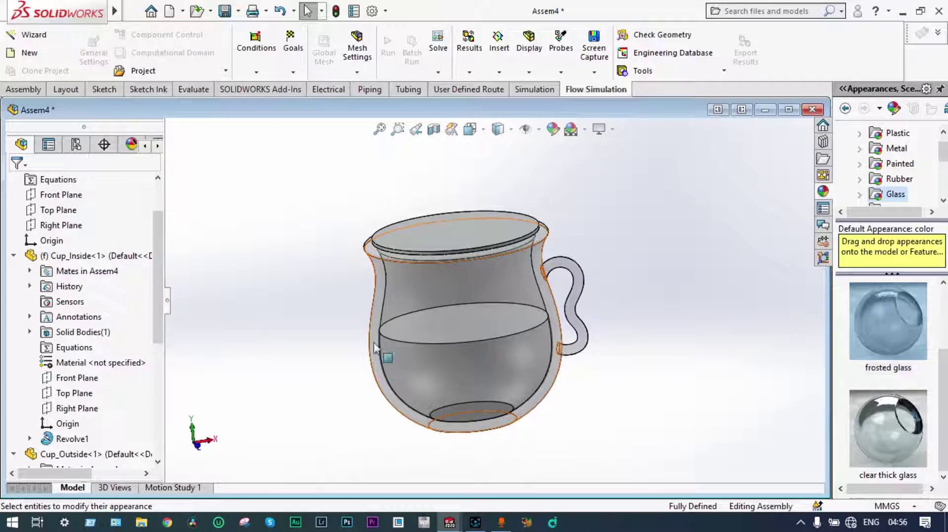
left_click_drag(546, 308, 406, 392)
left_click_drag(388, 335, 475, 319)
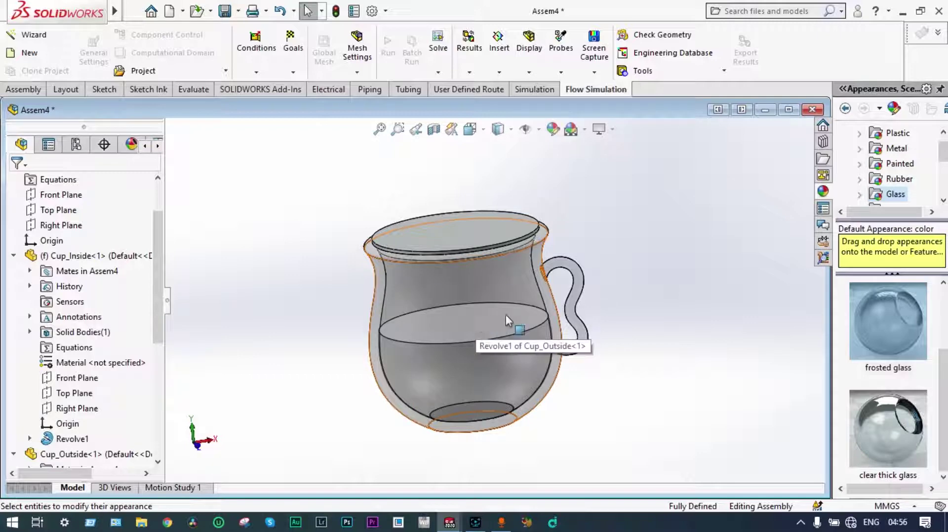
left_click_drag(460, 340, 529, 243)
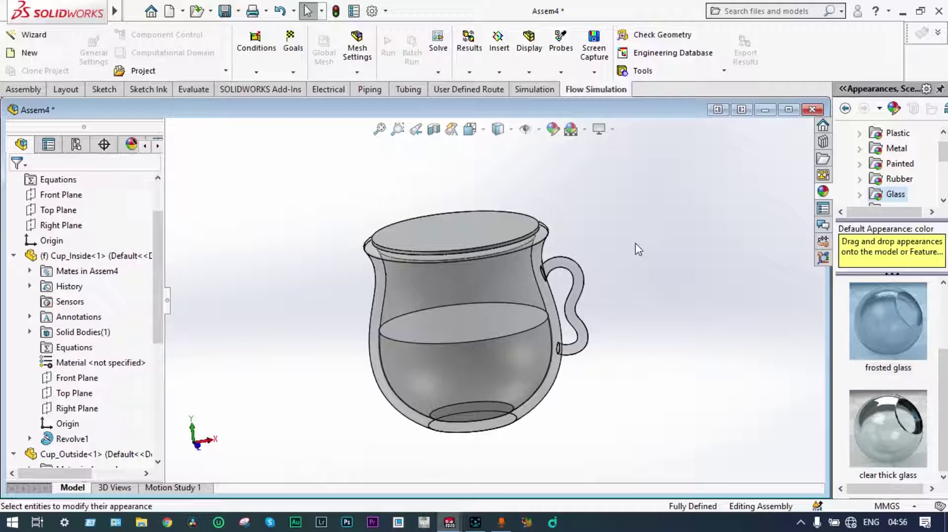
middle_click_drag(638, 250, 411, 282)
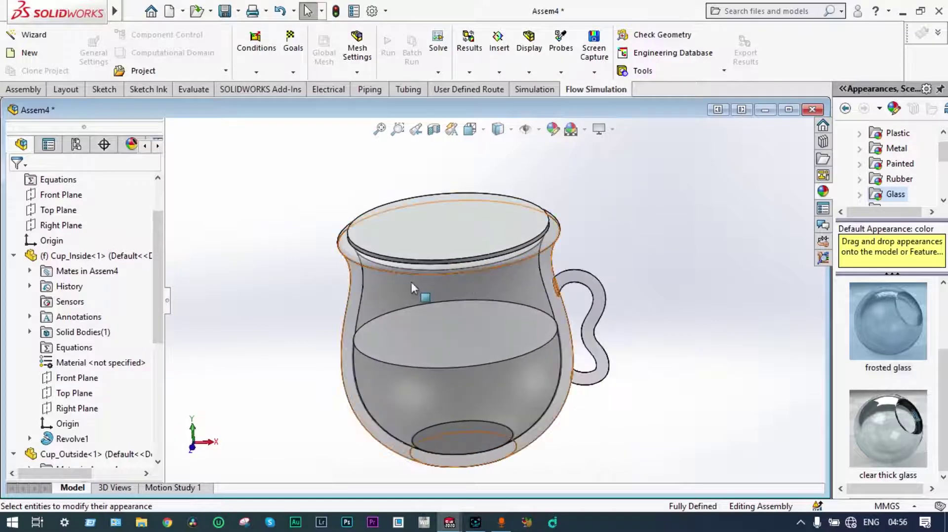
scroll(411, 282, "down", 3)
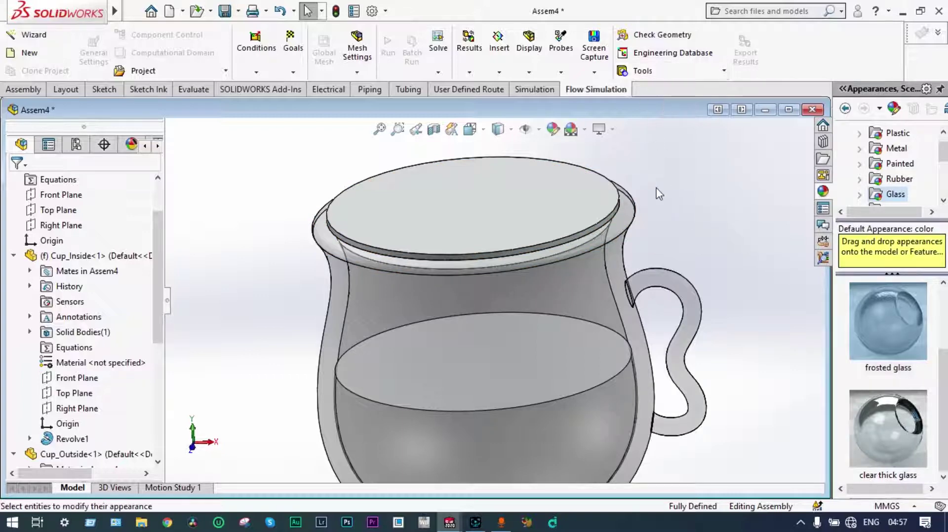
key("z")
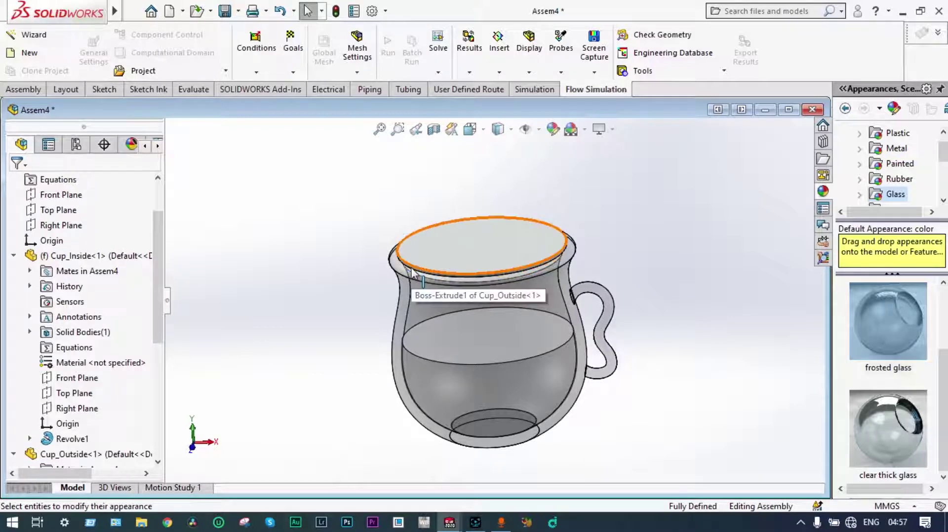
middle_click_drag(641, 235, 612, 247)
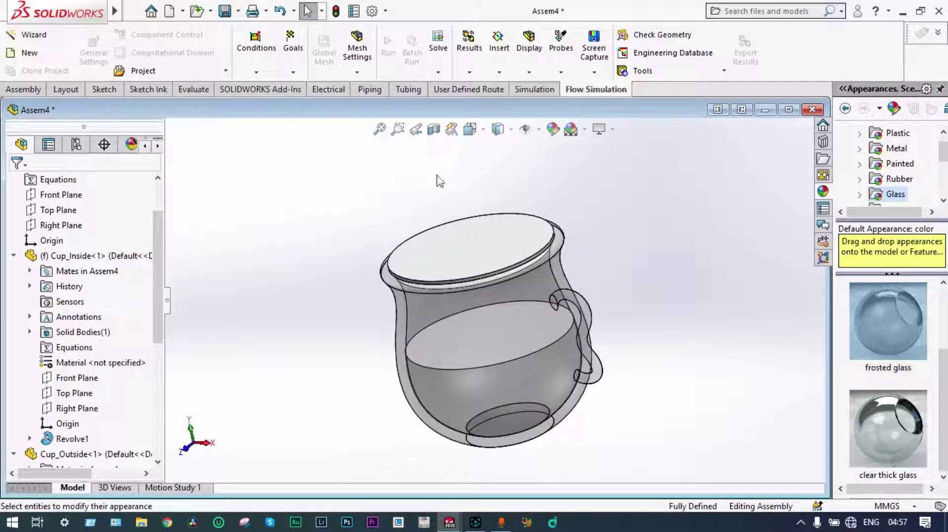
middle_click_drag(555, 160, 575, 152)
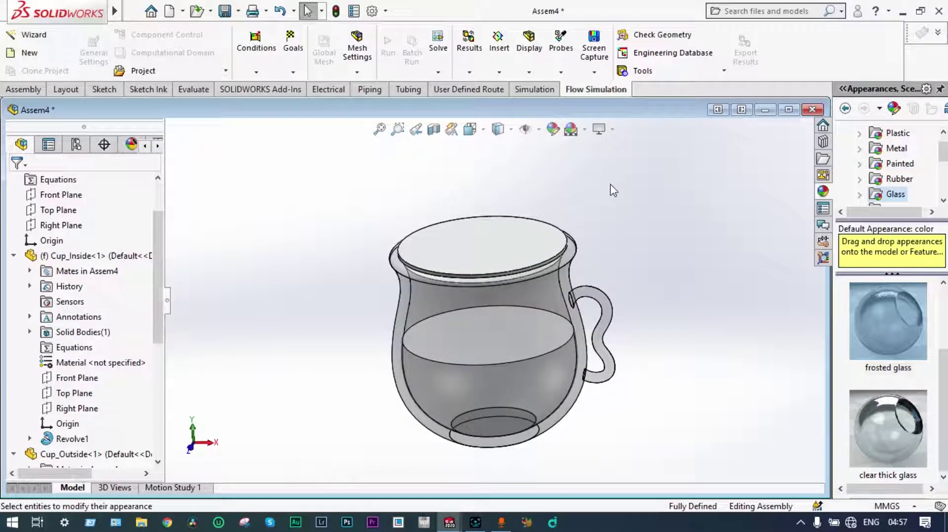
Start a flow simulation project with the wizard, using the SI unit system with temperature in Celsius
left_click(30, 35)
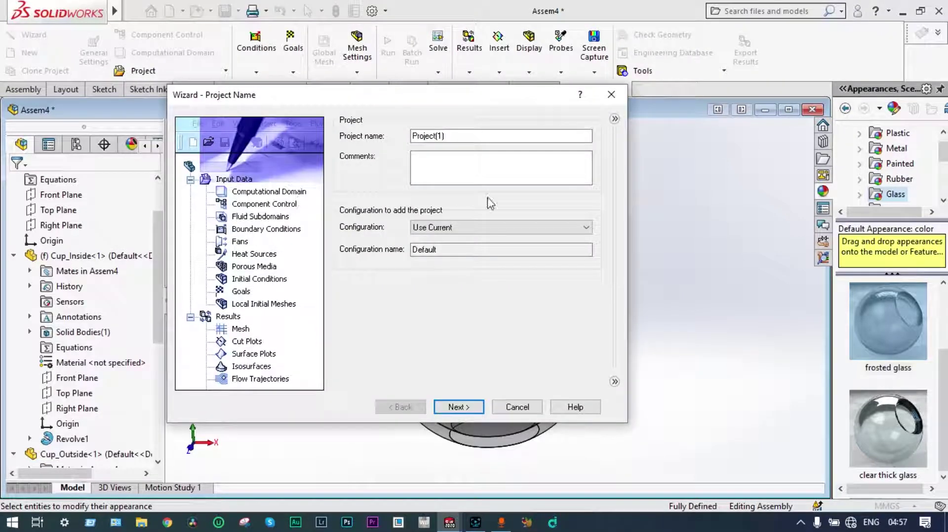
left_click(458, 408)
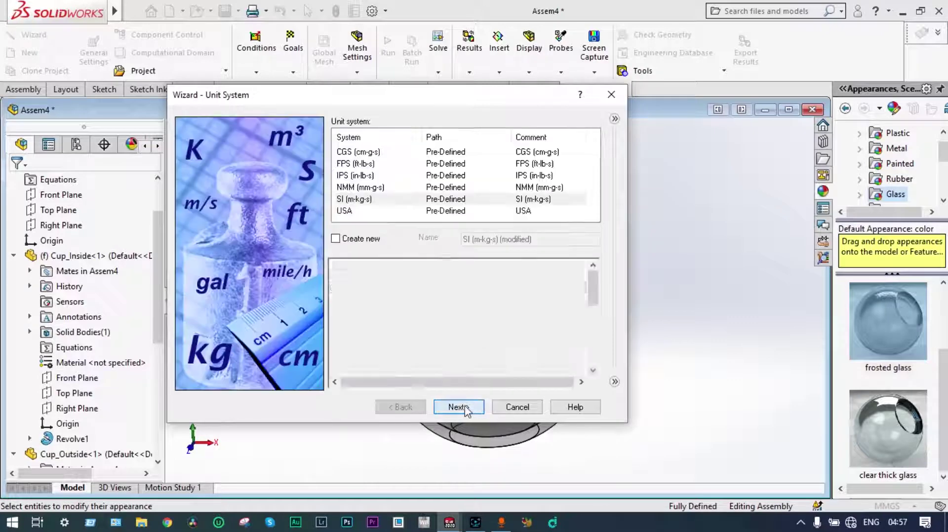
left_click(353, 200)
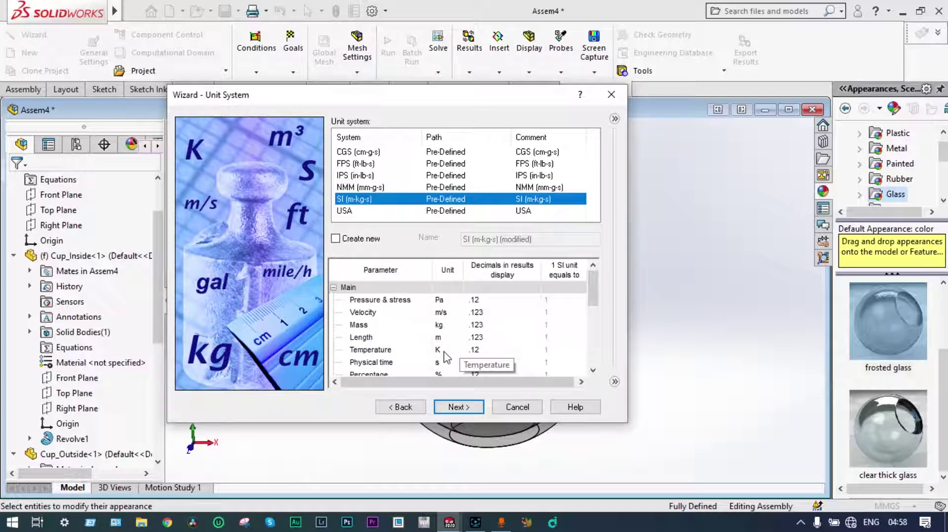
left_click(446, 351)
left_click(458, 350)
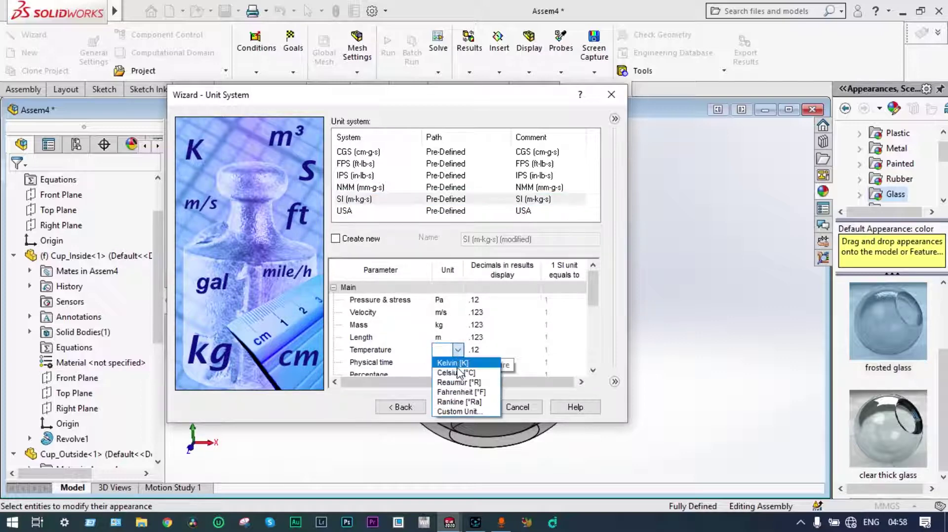
left_click(460, 372)
Set the pressure and stress unit to bar and proceed to the analysis type settings
left_click(443, 302)
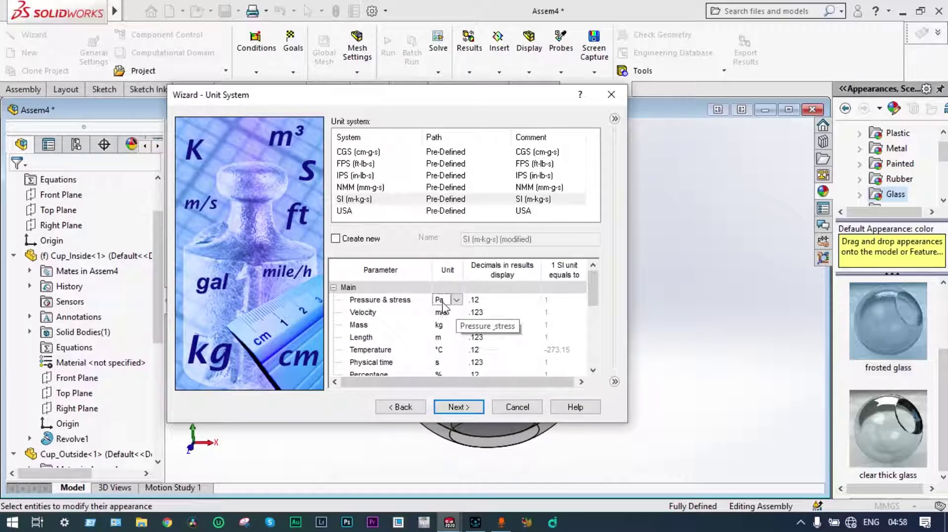
left_click(458, 301)
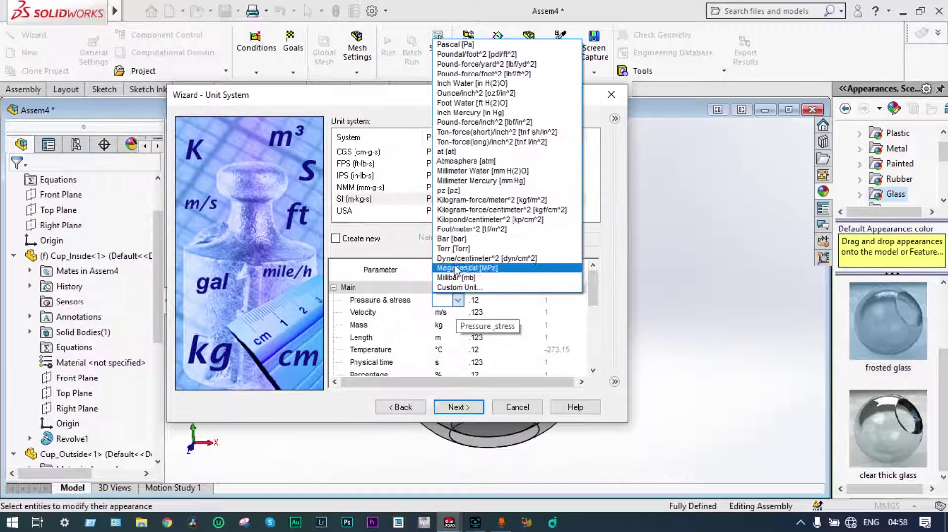
left_click(454, 239)
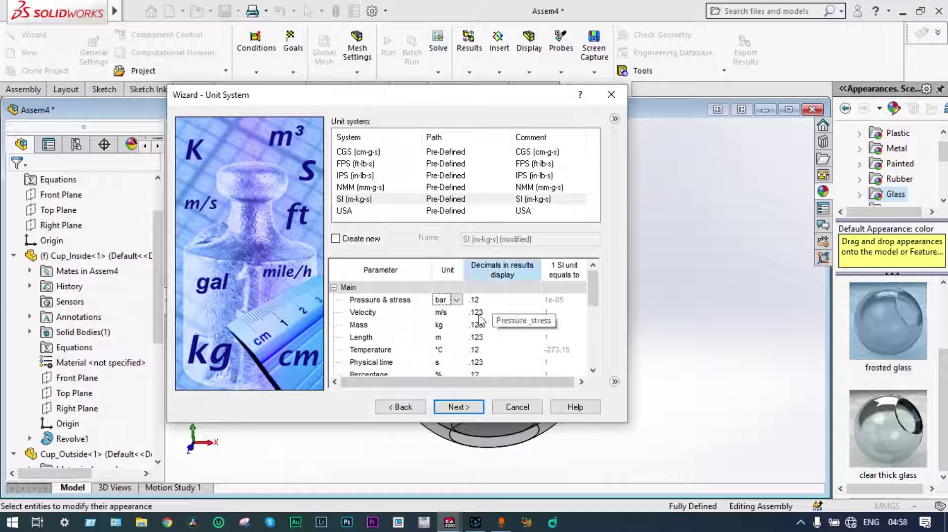
left_click(475, 408)
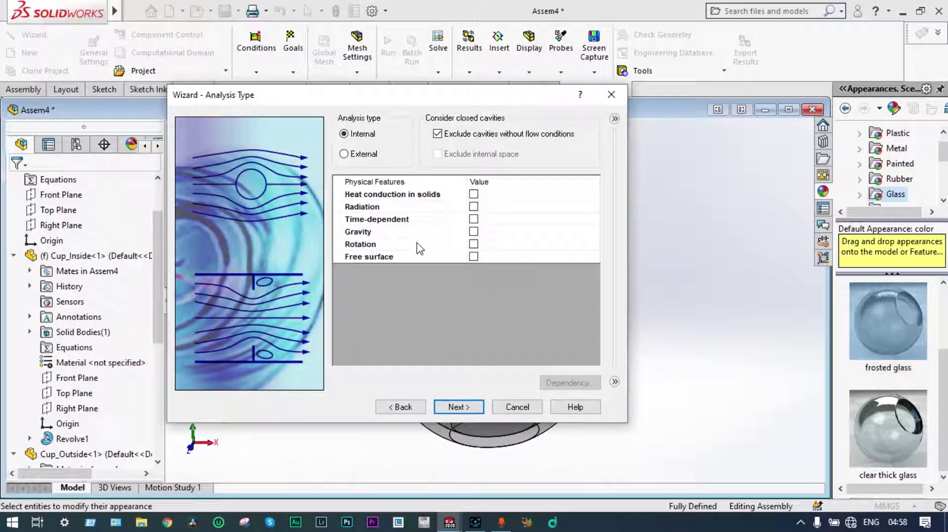
Enable heat conduction in solids and time-dependent analysis with 10 s total analysis time and a 0.1 s output time step
left_click(474, 195)
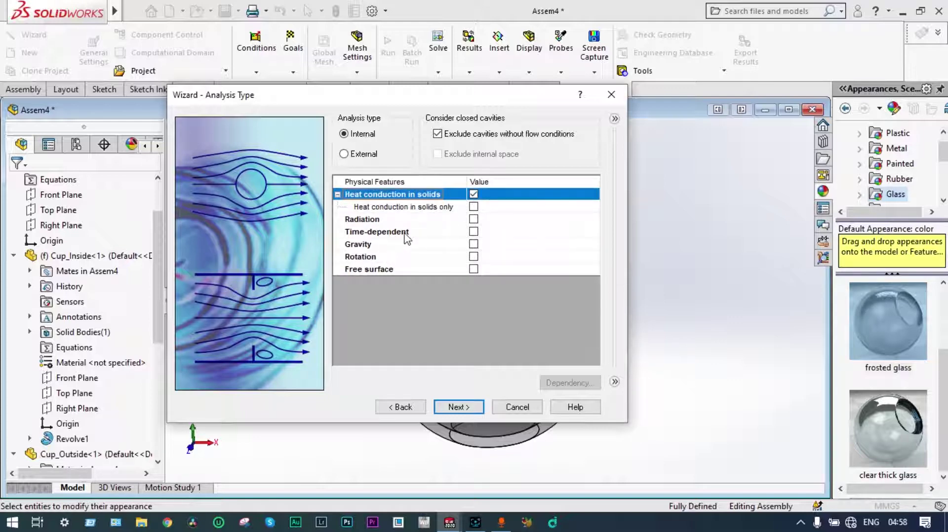
left_click(474, 233)
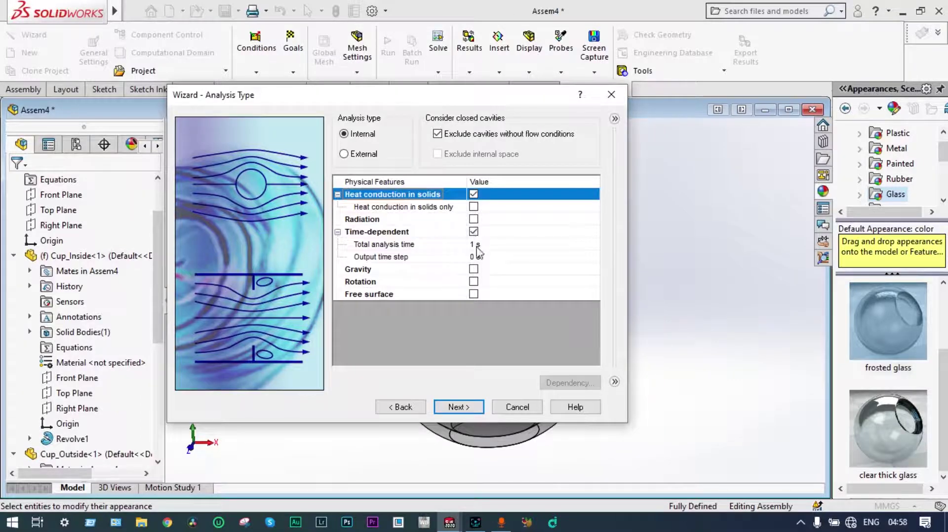
left_click(475, 244)
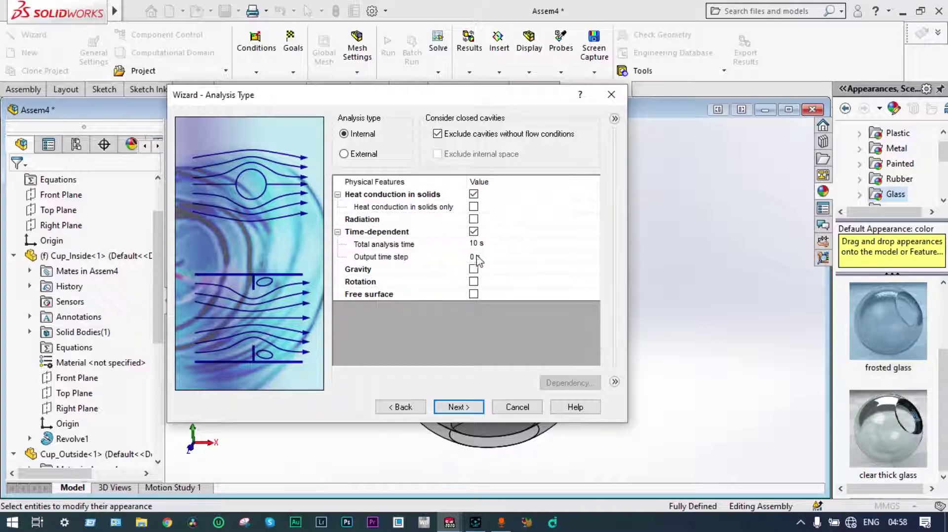
left_click(474, 257)
Enable gravity with Y component -9.81 m/s^2 and Z component 0 m/s^2, include Free surface, and proceed to the default fluid settings
left_click(474, 269)
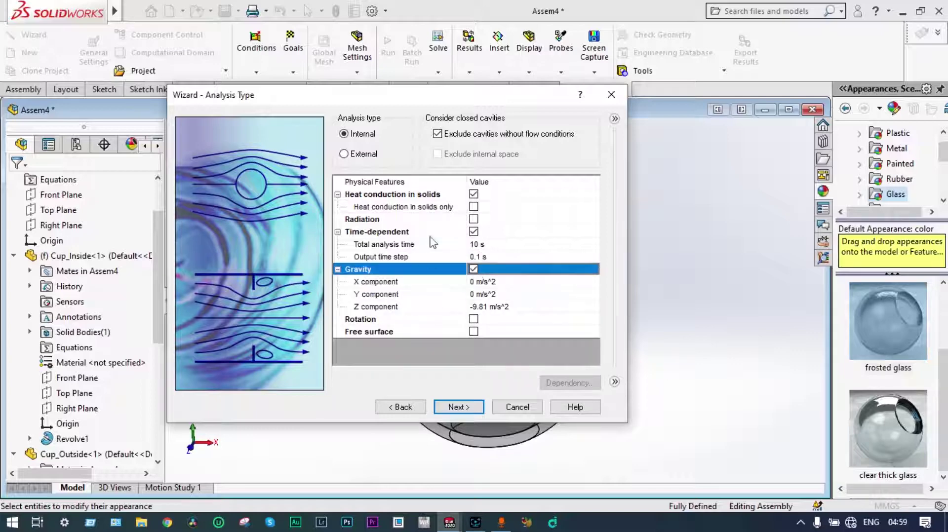
left_click_drag(376, 96, 730, 26)
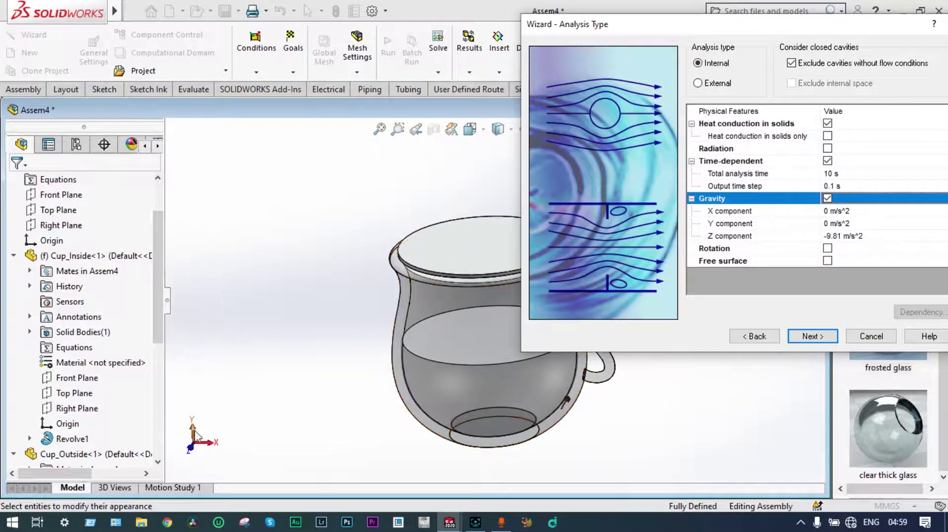
left_click_drag(602, 24, 273, 97)
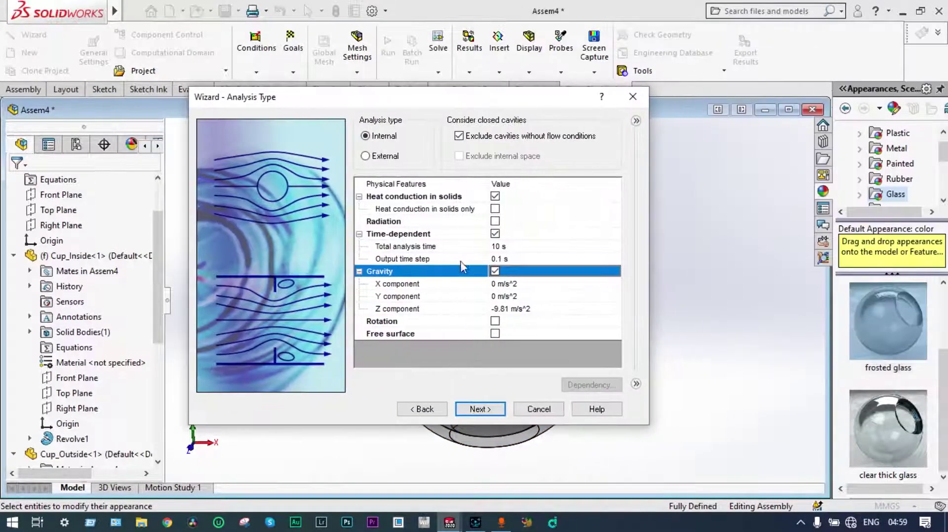
left_click(498, 298)
left_click(498, 297)
key("BackSpace")
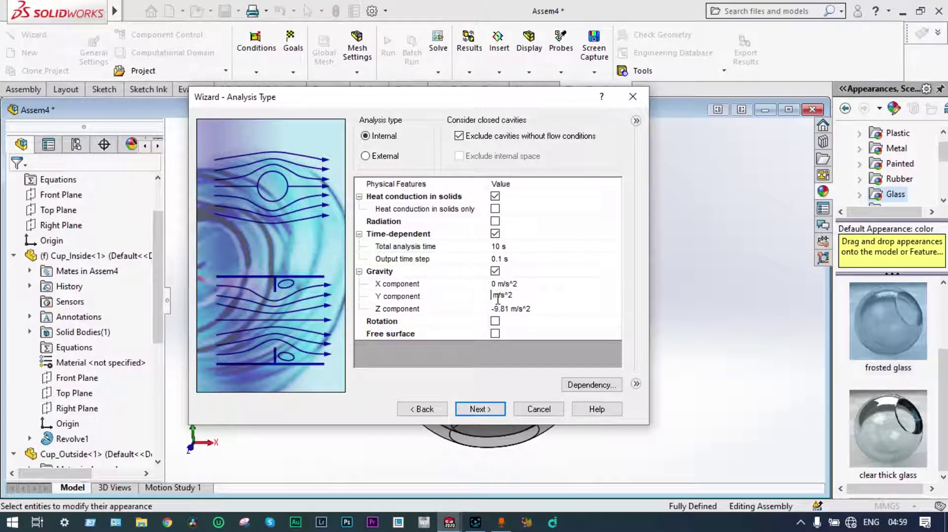
type("-9.81")
left_click(509, 310)
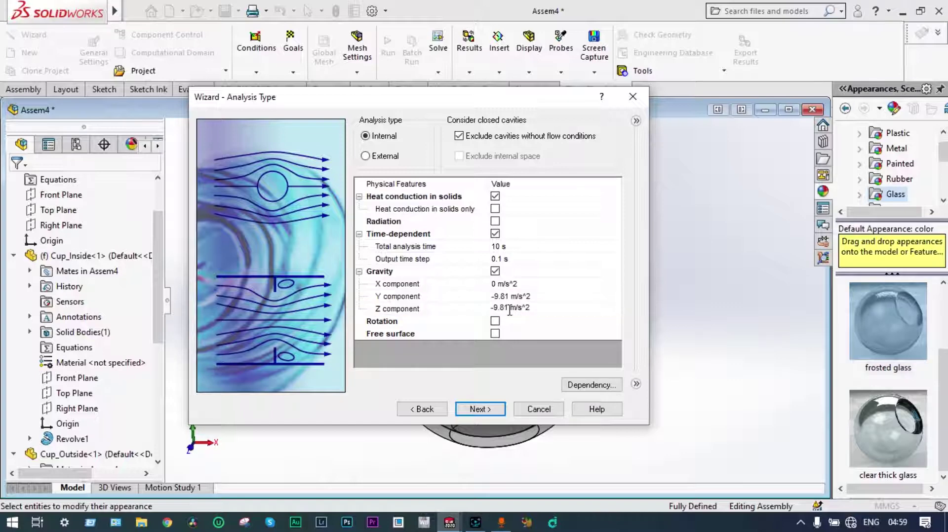
key("Escape")
left_click(495, 334)
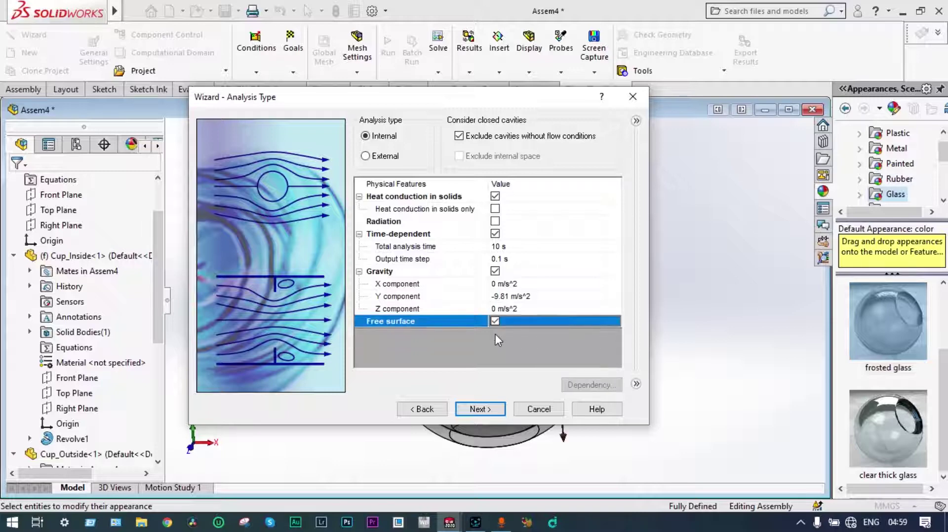
left_click(479, 409)
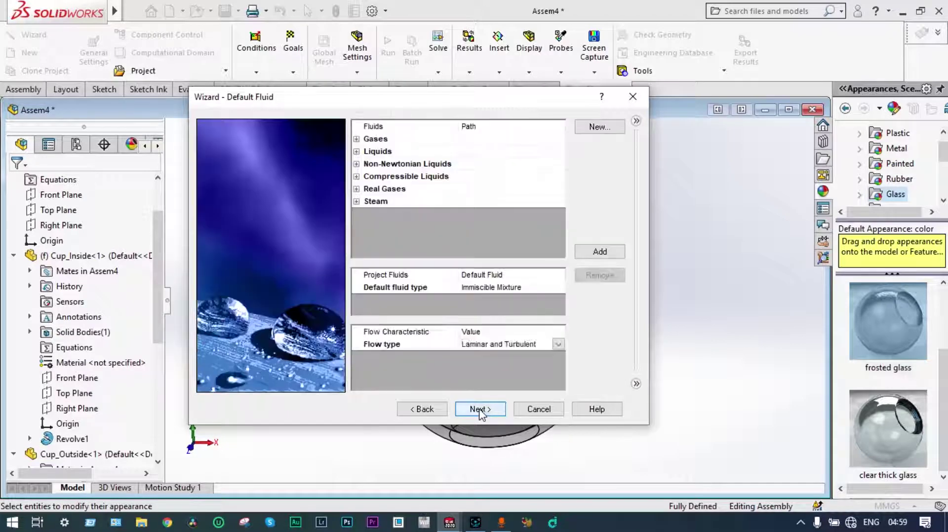
Add Air from the pre-defined gases to the project fluids
left_click(356, 139)
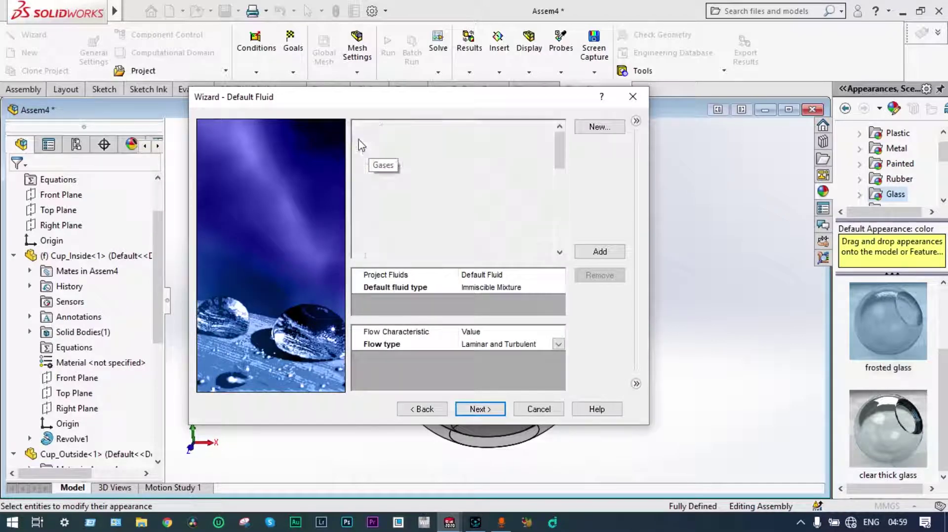
double_click(394, 179)
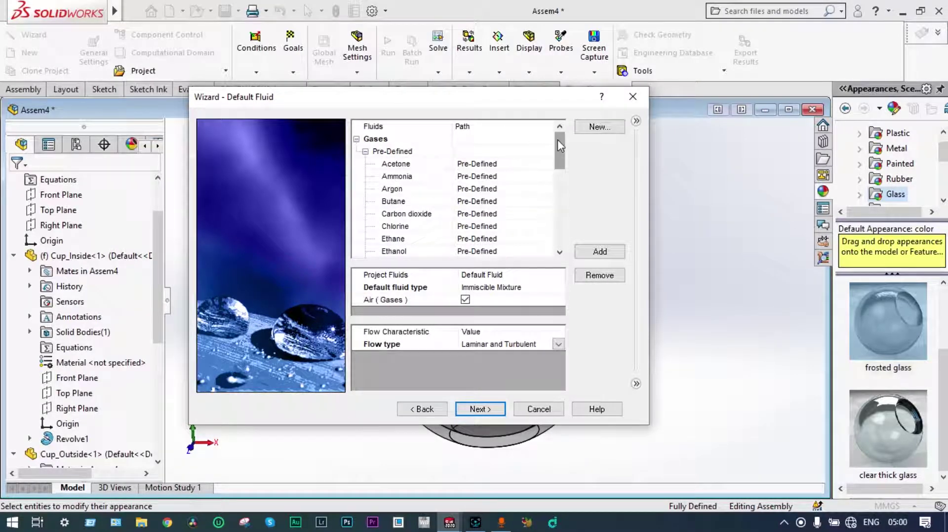
mouse_move(559, 144)
left_mouse_down()
mouse_move(561, 156)
mouse_move(557, 132)
left_mouse_up()
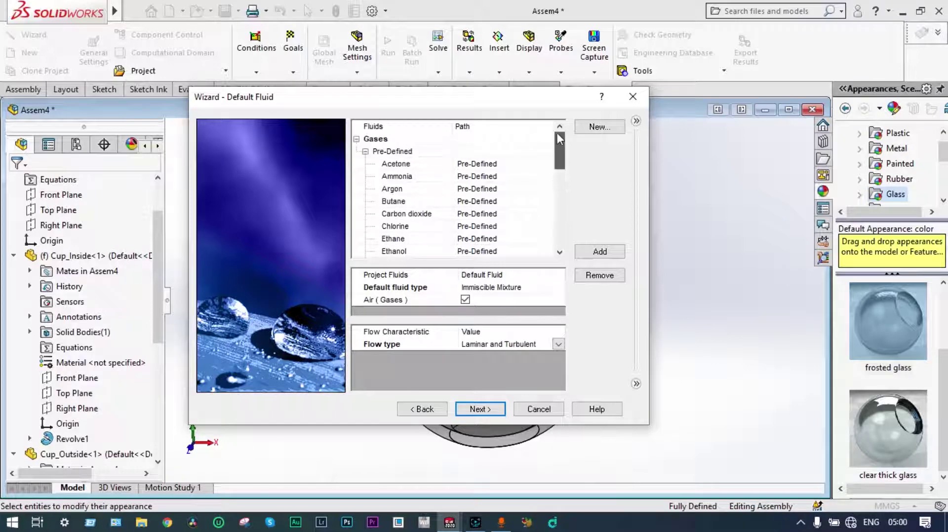
left_click(356, 140)
Add Water from the pre-defined liquids to the project fluids and enable it as a default fluid
left_click(356, 151)
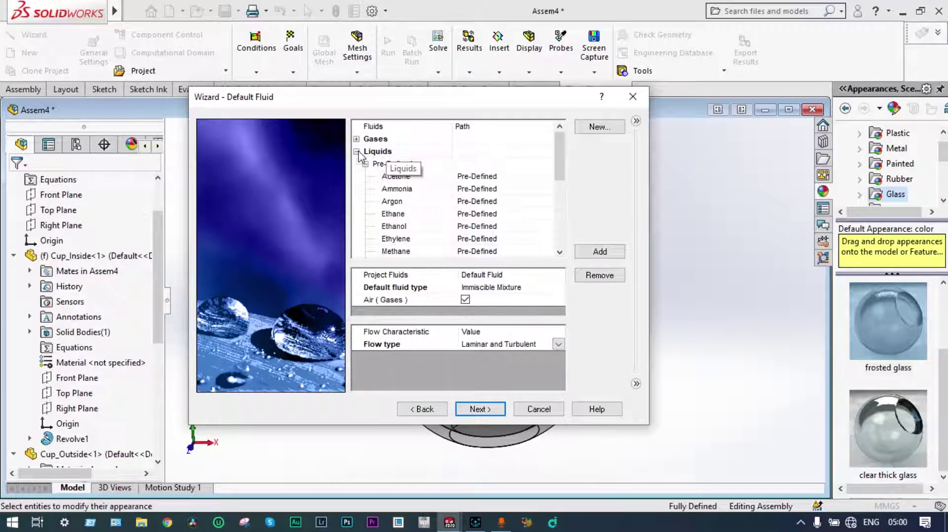
scroll(532, 162, "down", 5)
double_click(518, 201)
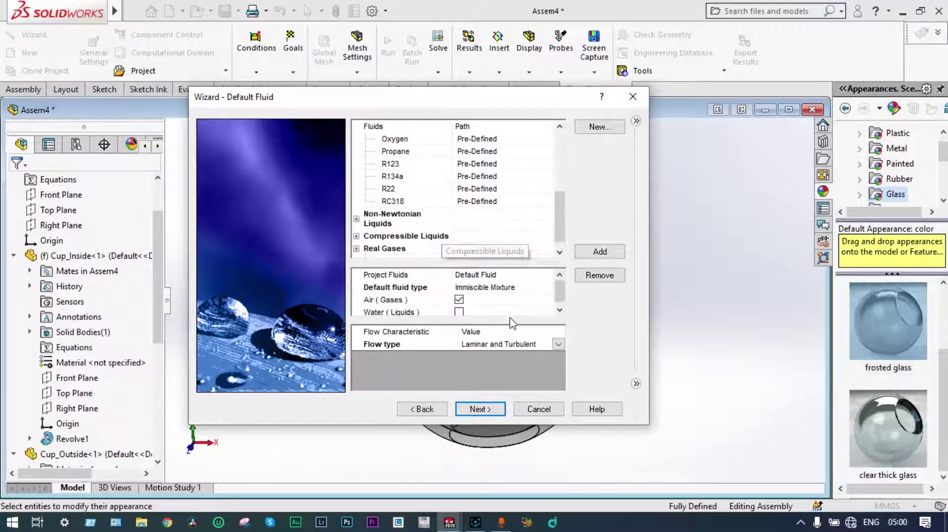
left_click(458, 313)
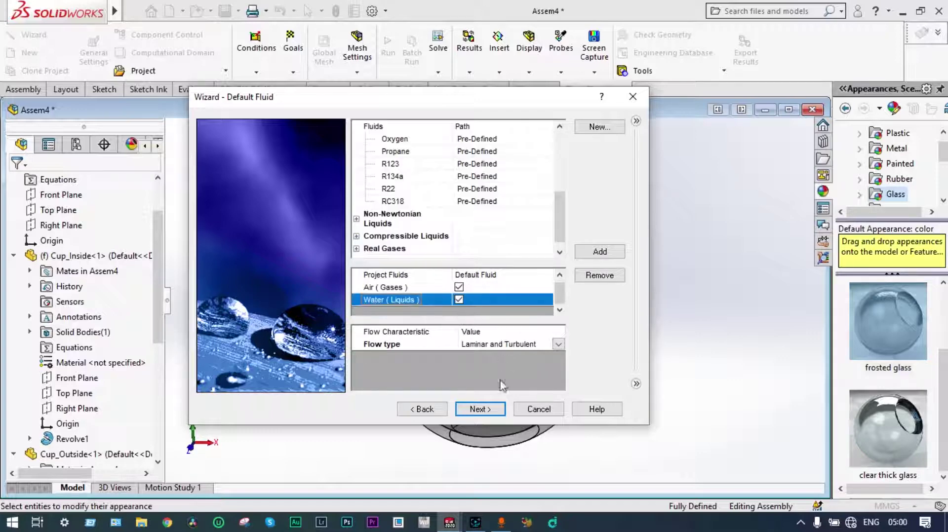
Set the default solid to Alumina (Typical) from the pre-defined ceramics, keep the default wall conditions, and proceed to the initial conditions
left_click(494, 410)
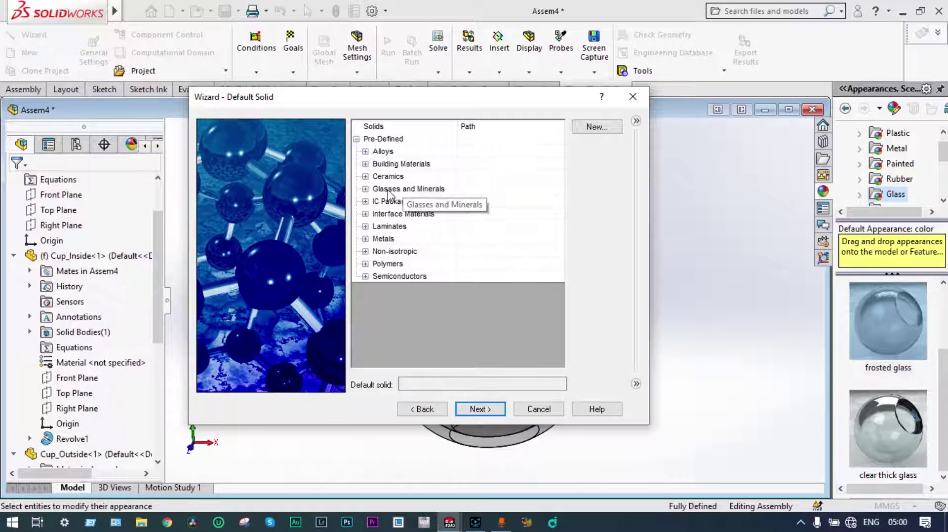
left_click(365, 177)
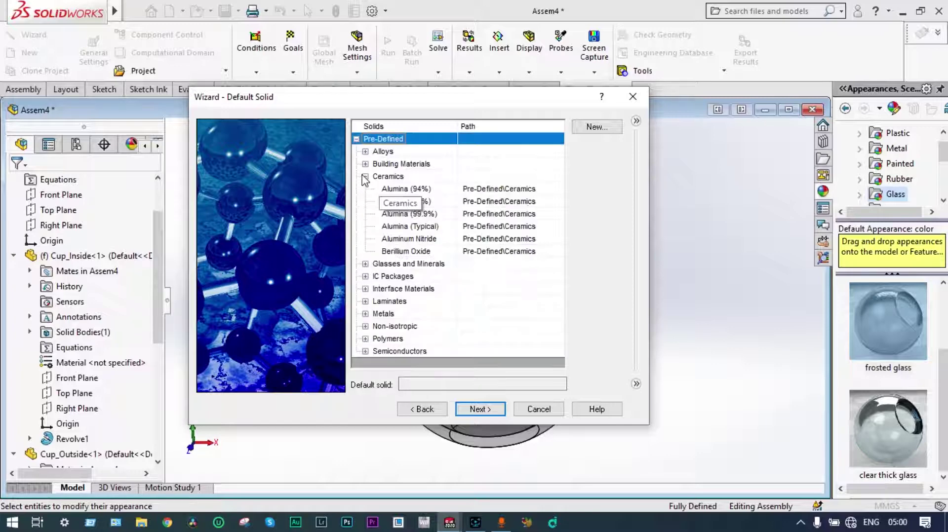
left_click(422, 228)
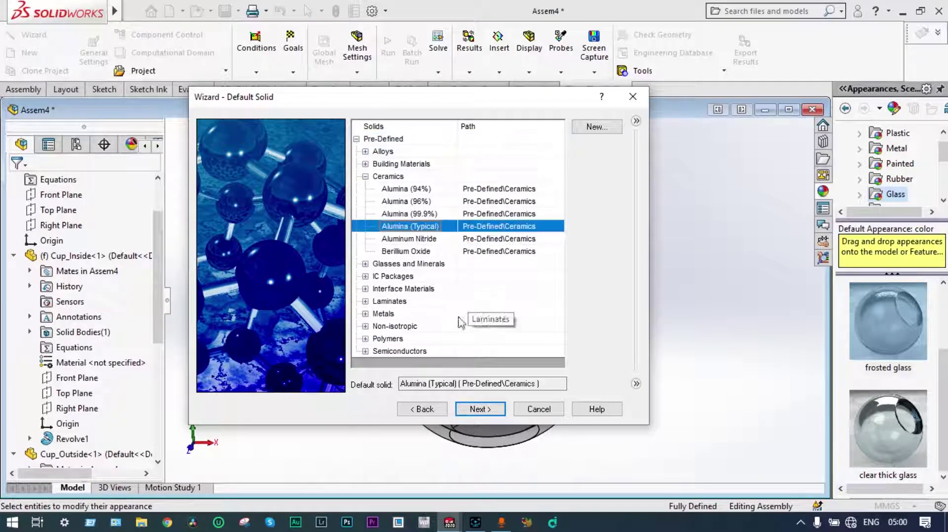
left_click(487, 409)
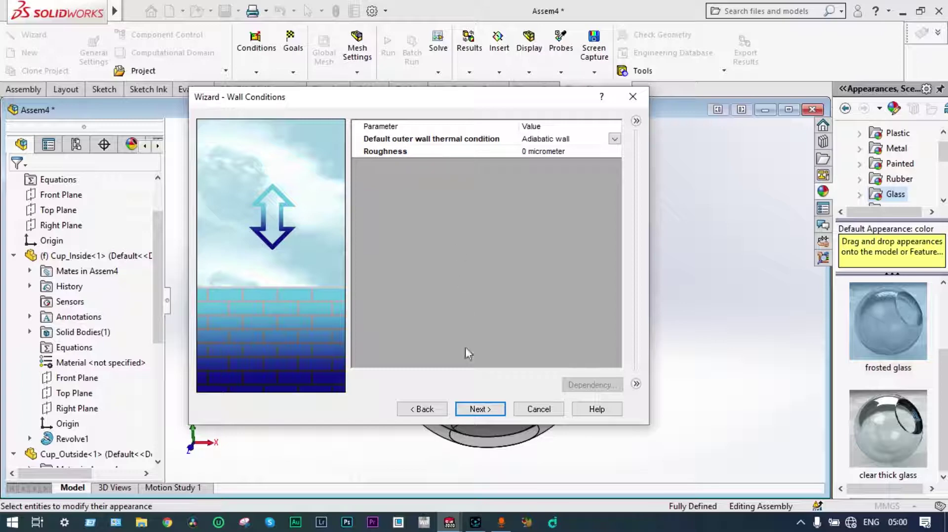
left_click(482, 410)
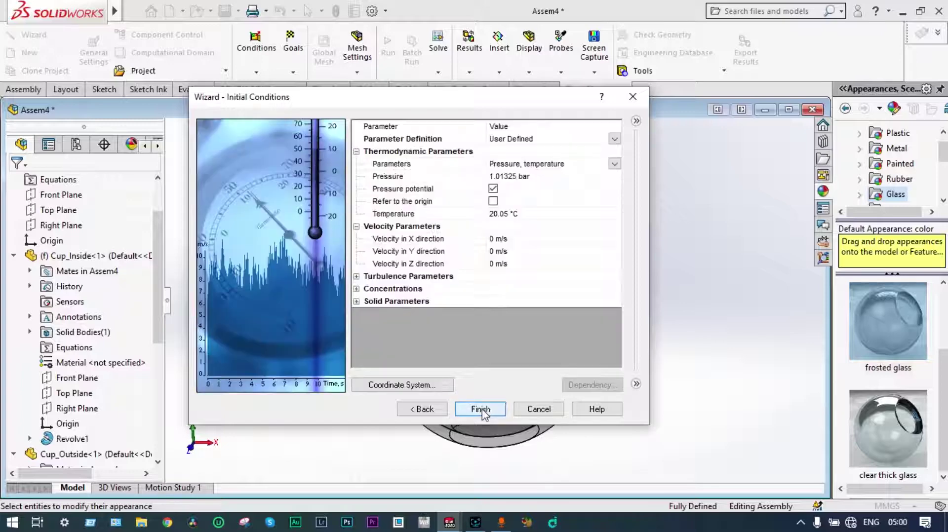
Set both the initial thermodynamic temperature and the initial solid temperature to 20 °C, keeping Air as the initial fluid
left_click(509, 213)
key("BackSpace")
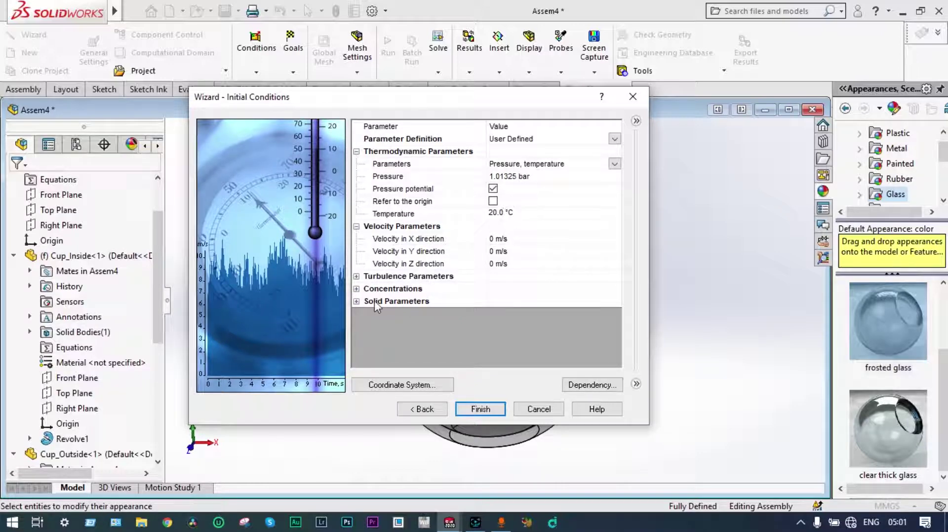
left_click(356, 290)
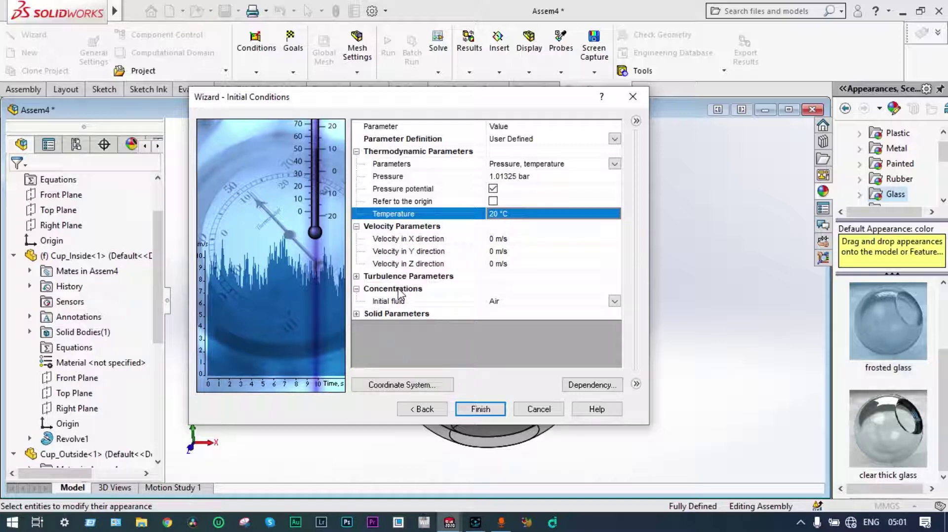
left_click(356, 315)
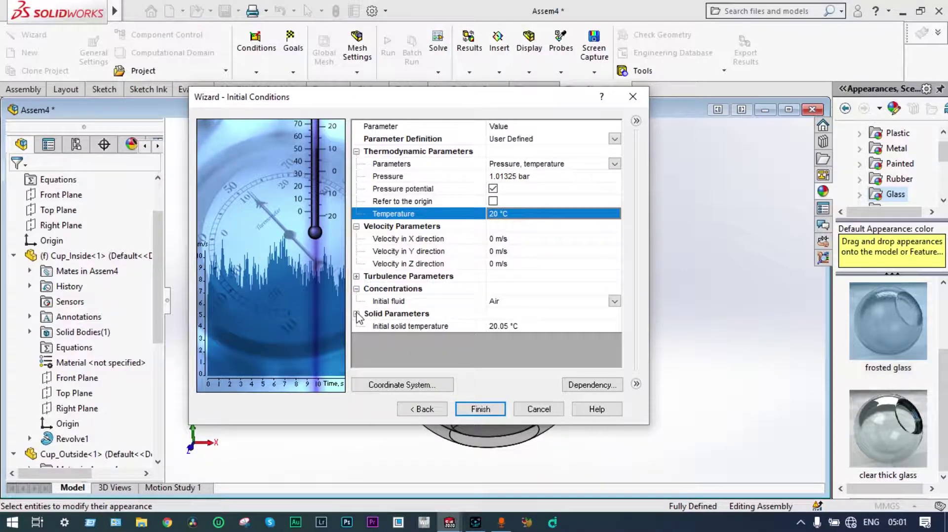
left_click(507, 326)
left_click(507, 327)
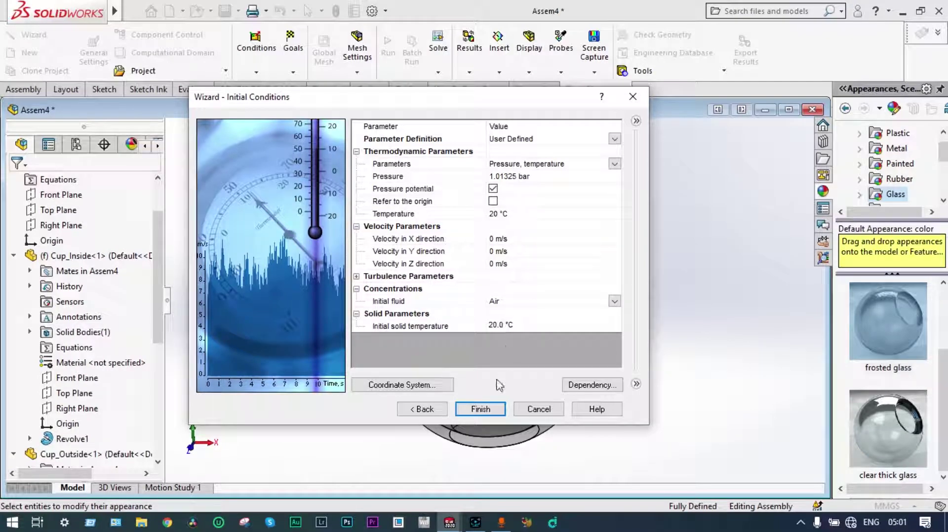
Finish the project wizard and hide the computational domain around the cup
left_click(485, 409)
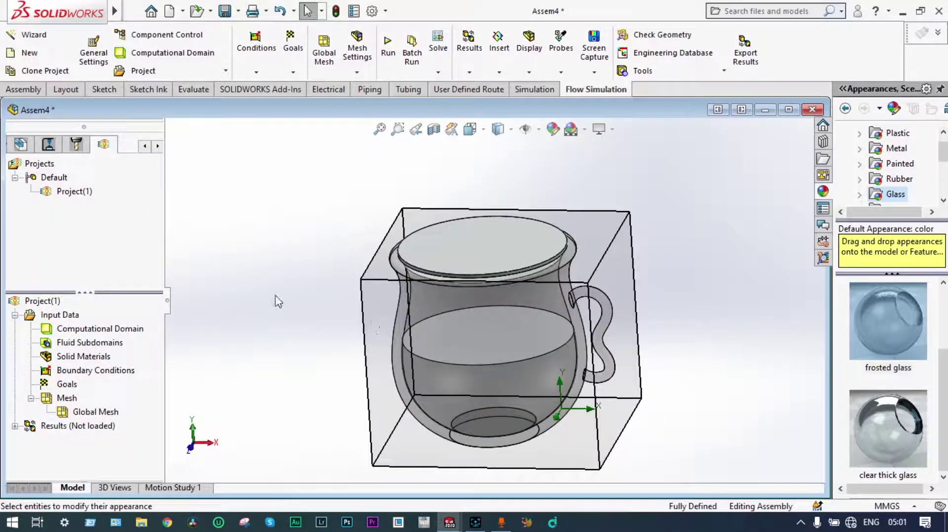
left_click(138, 337)
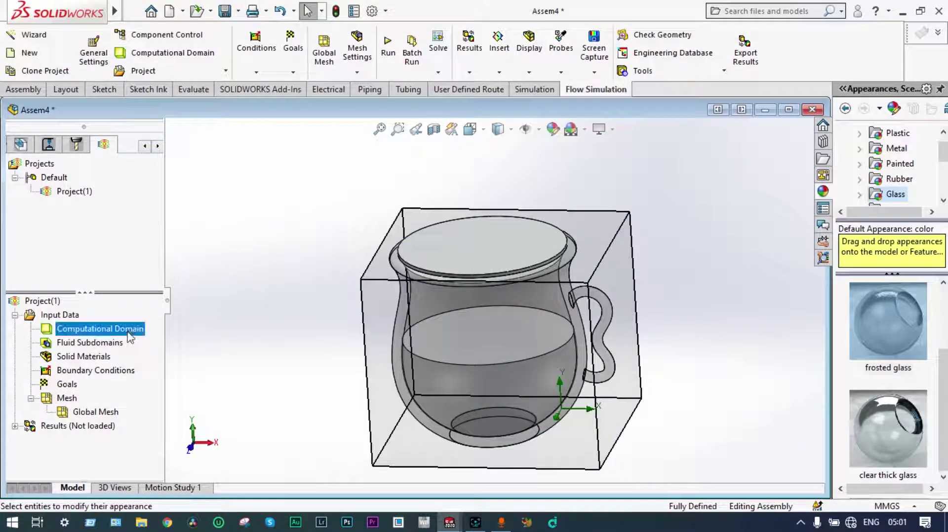
left_click(161, 357)
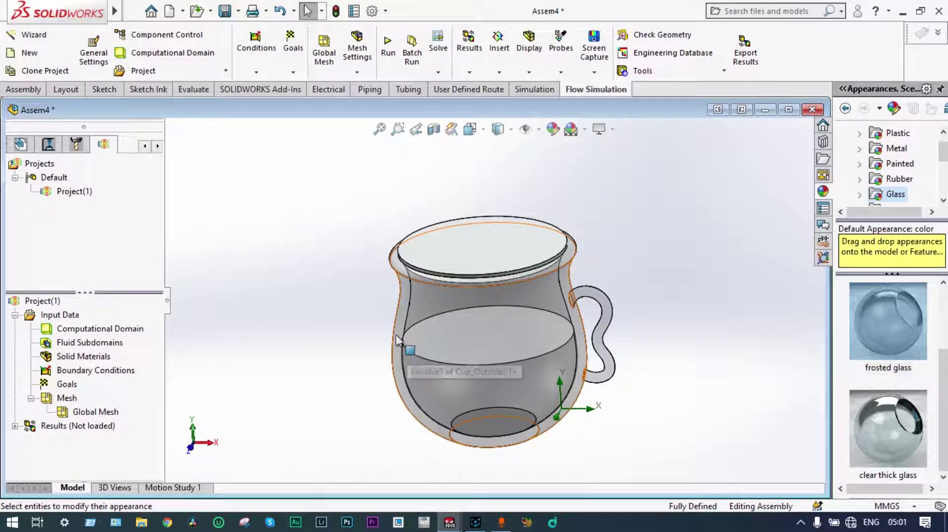
Start a new initial condition on the Cup_Inside component and disable its solid components
left_click(256, 71)
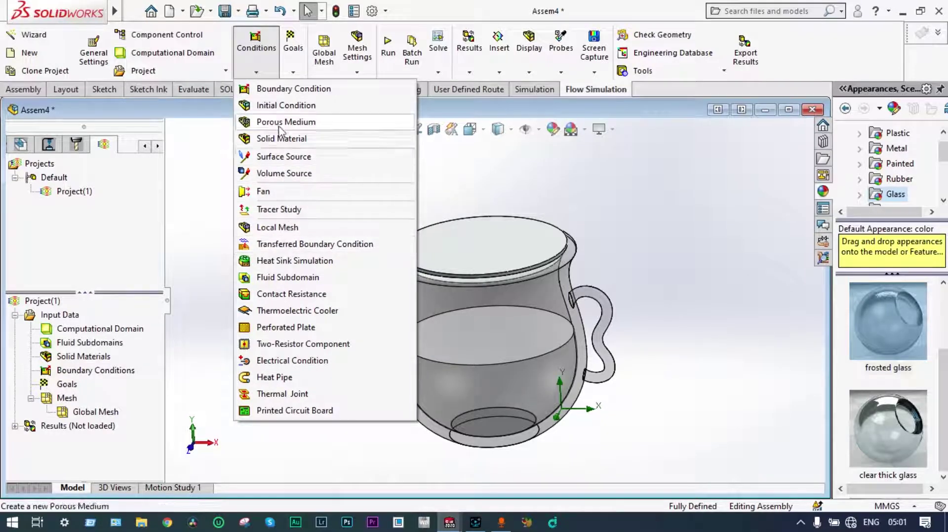
left_click(278, 106)
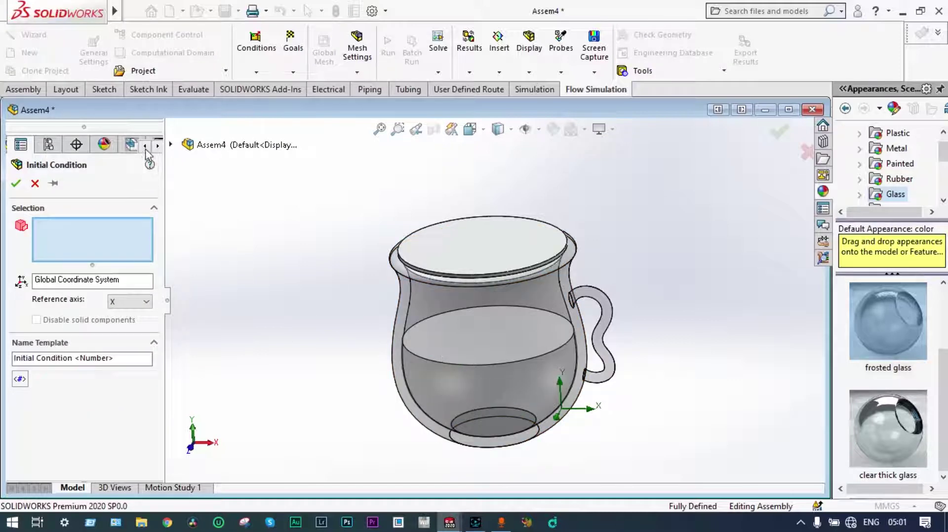
left_click(171, 145)
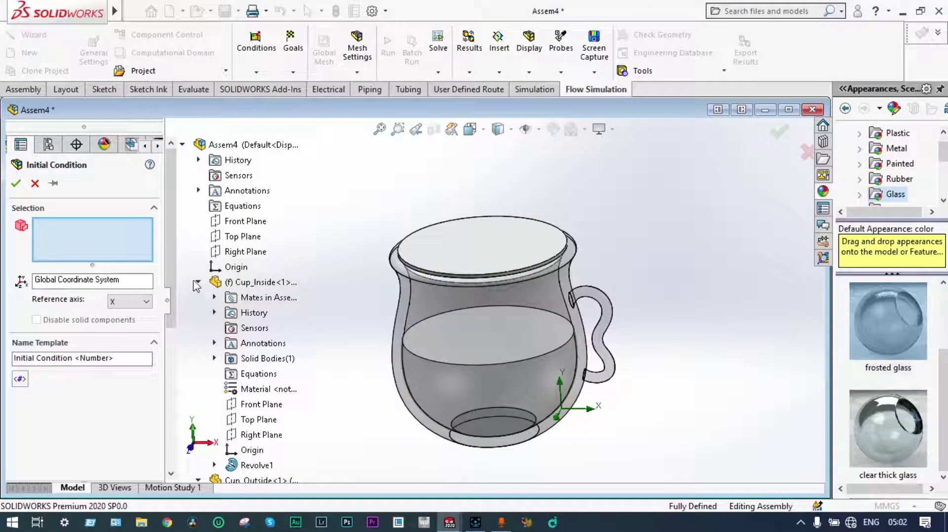
left_click(220, 287)
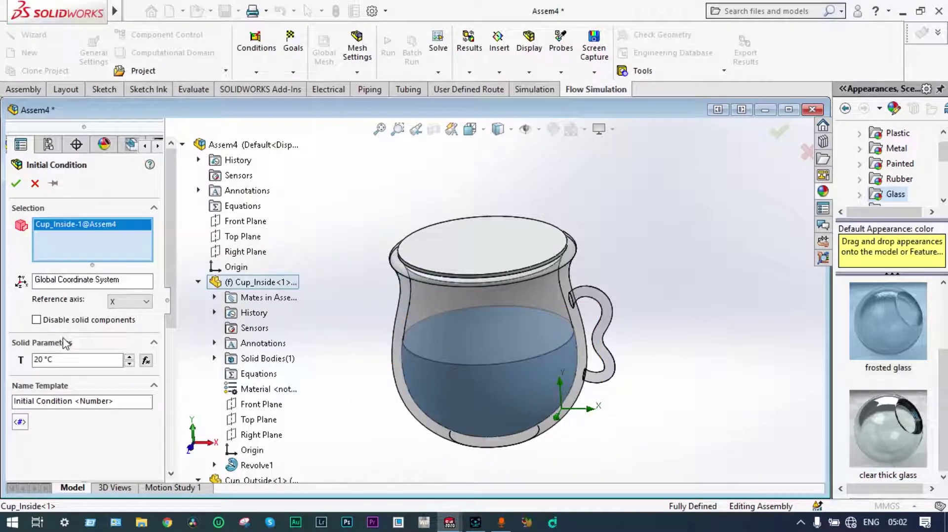
left_click(36, 319)
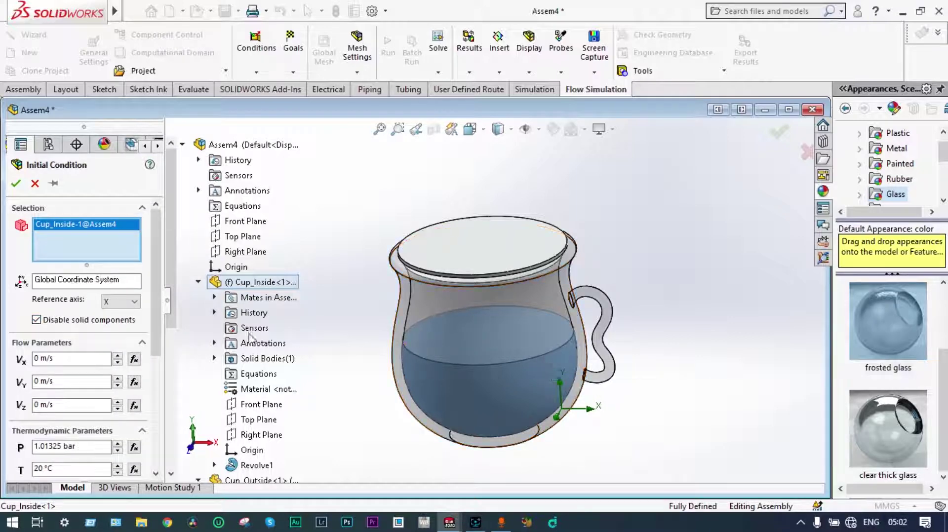
Set the initial condition's substance concentration to Water and accept the condition
left_click_drag(157, 322, 152, 419)
left_click(113, 314)
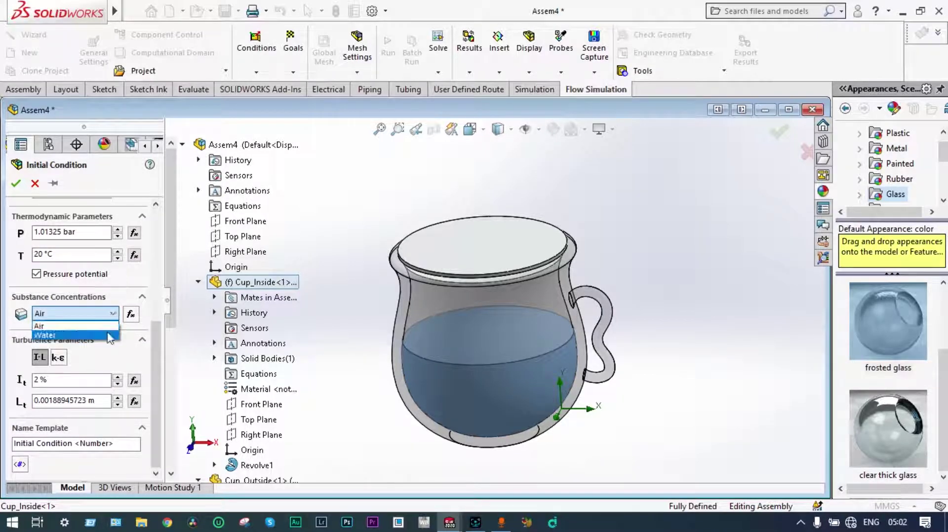
left_click(105, 337)
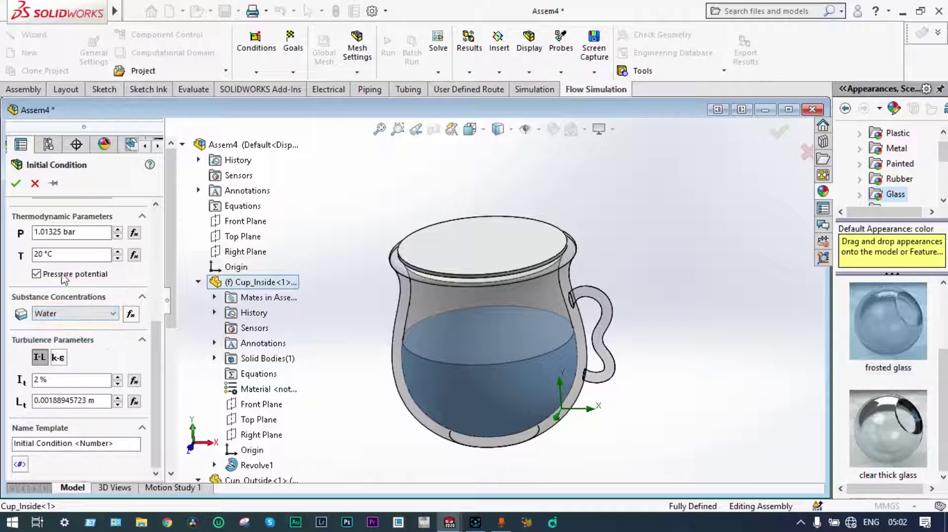
left_click(46, 254)
left_click(16, 184)
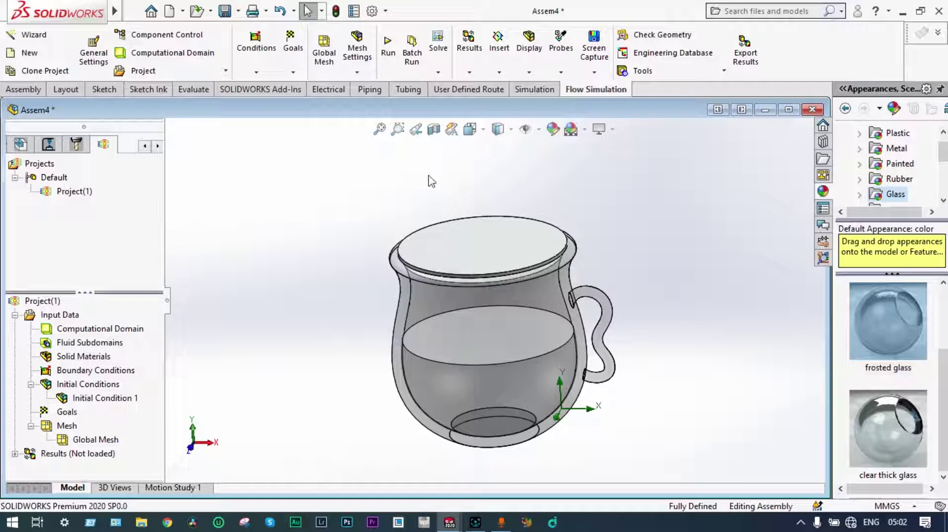
Show a section view of the cup assembly cut along the Front Plane
left_click(434, 131)
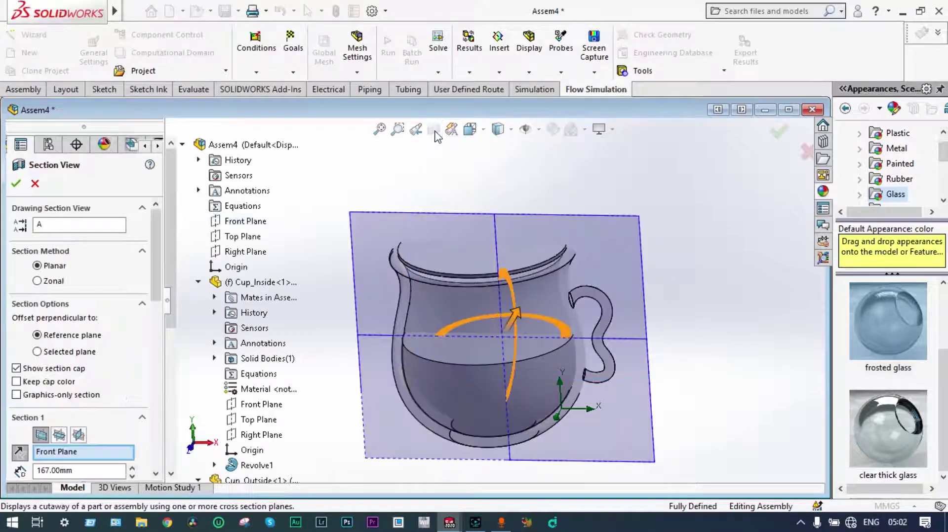
left_click(779, 132)
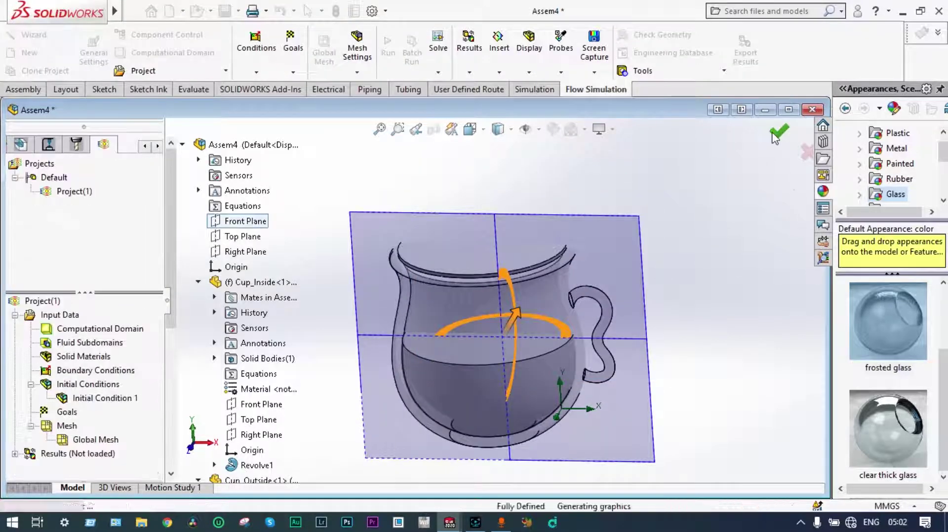
middle_click_drag(677, 233, 489, 387)
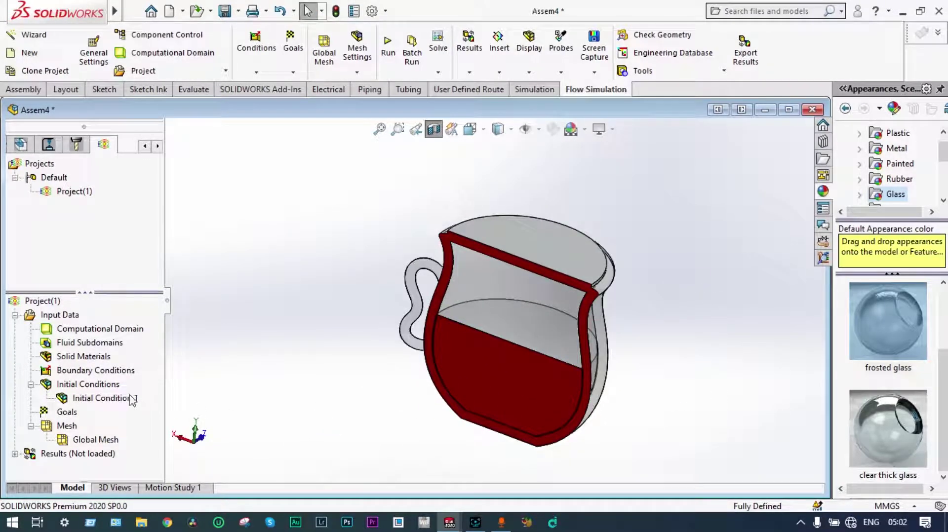
Add an Environment Pressure boundary condition of 1.01325 bar on the inner face of the cup's lid
left_click(114, 375)
right_click(114, 376)
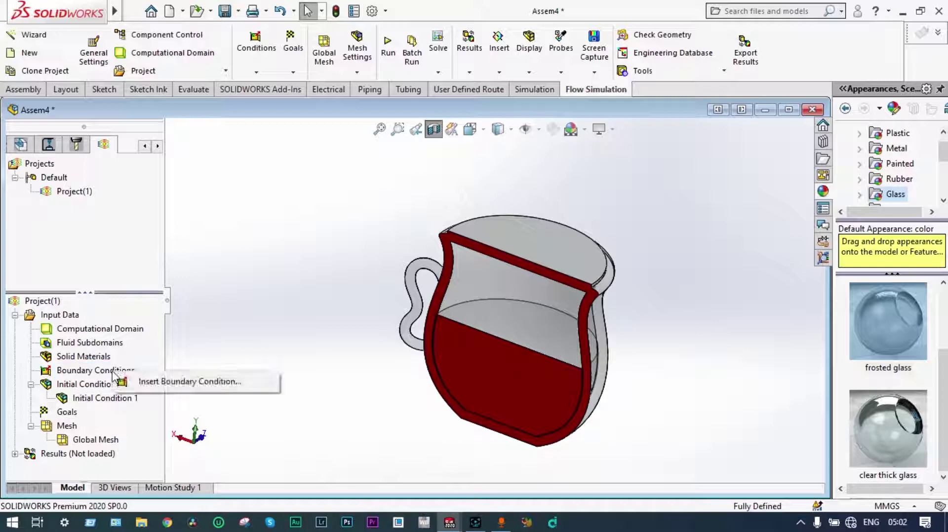
left_click(154, 387)
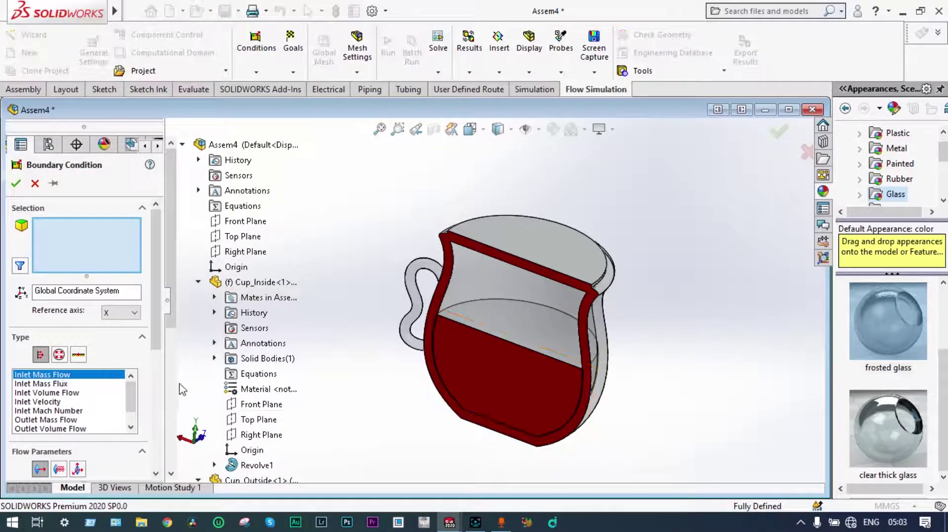
left_click(59, 355)
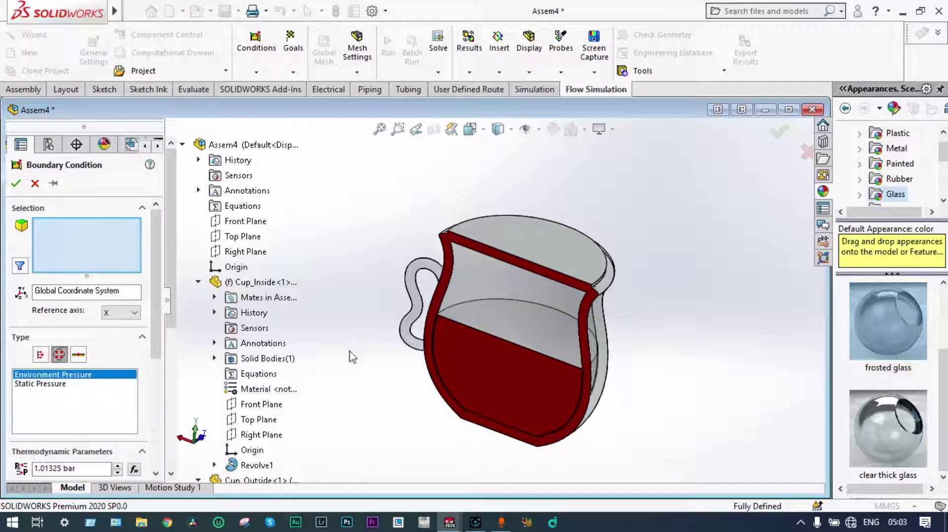
middle_click_drag(351, 364, 497, 269)
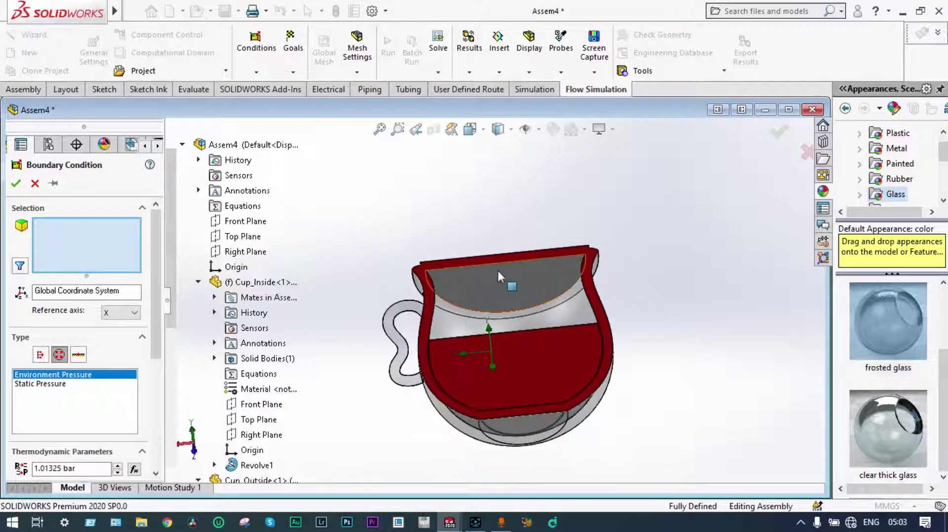
left_click(501, 274)
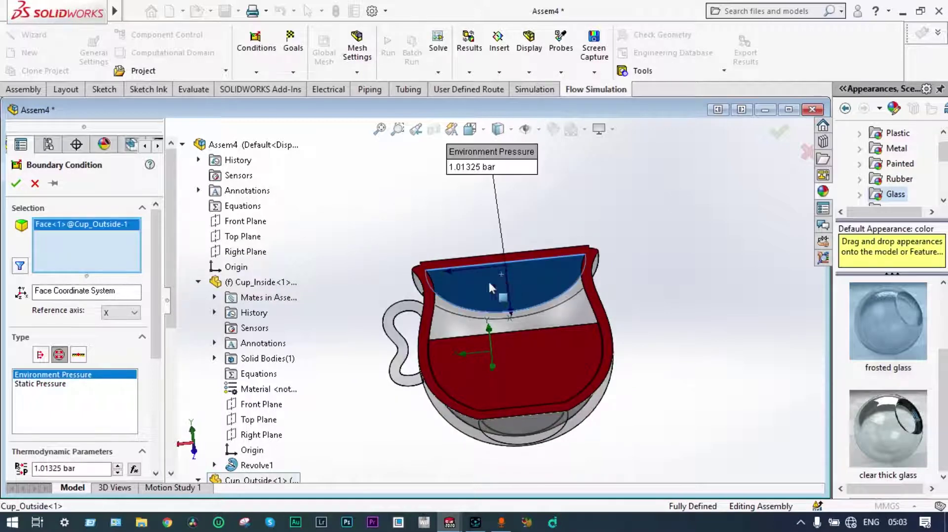
left_click(16, 185)
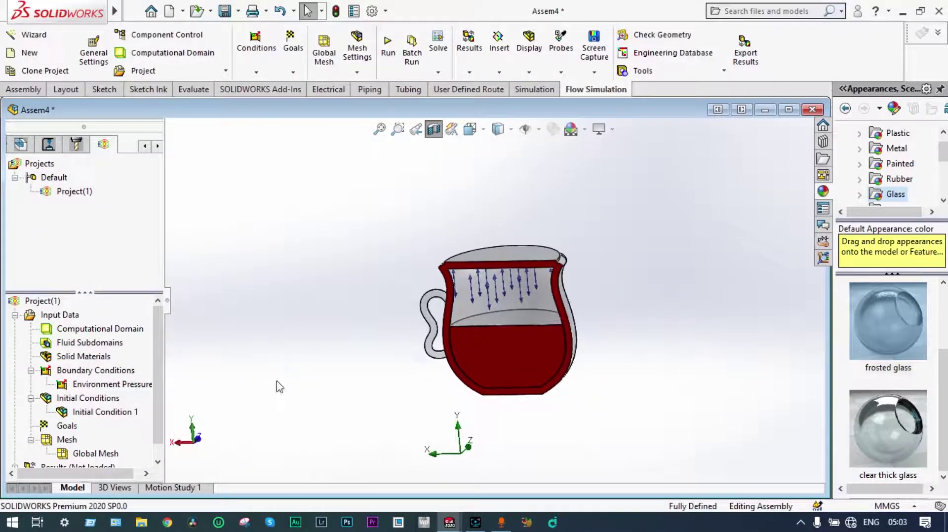
Turn off the section view to show the whole cup again
scroll(158, 389, "down", 1)
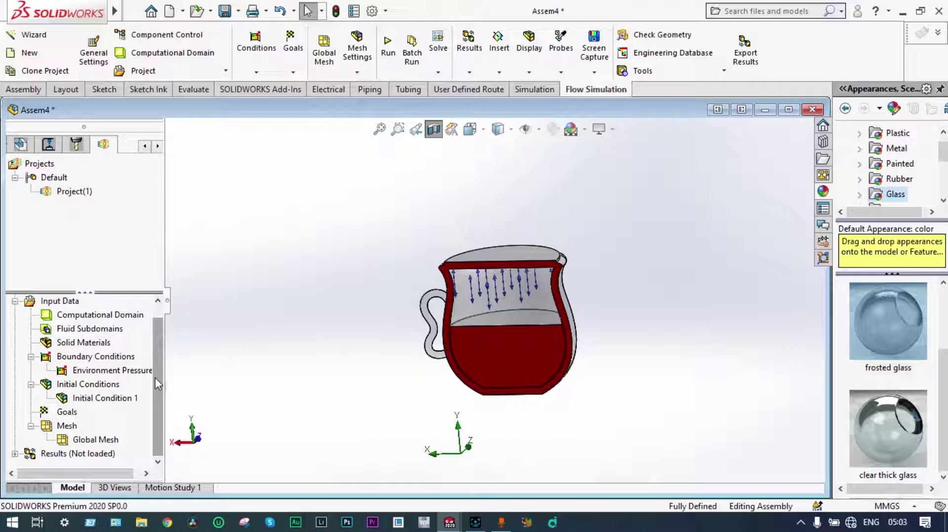
left_click(434, 129)
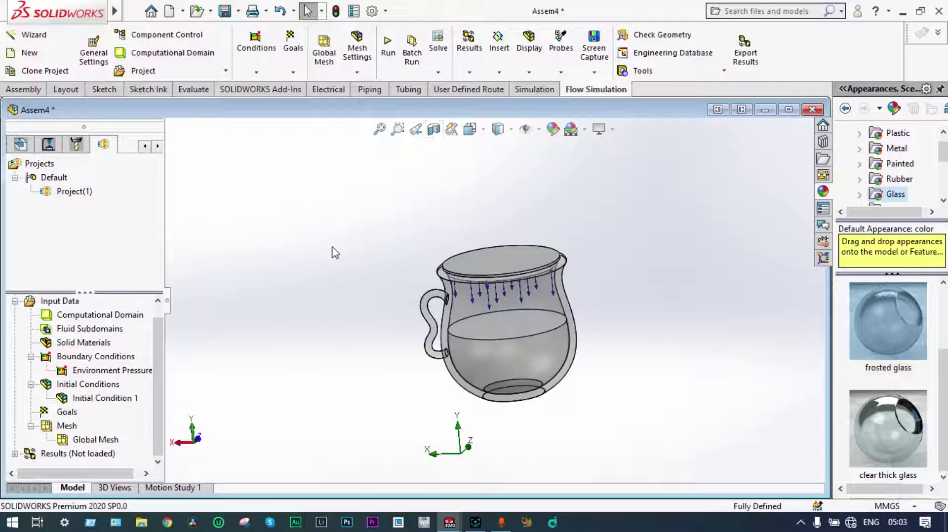
middle_click_drag(334, 252, 437, 323)
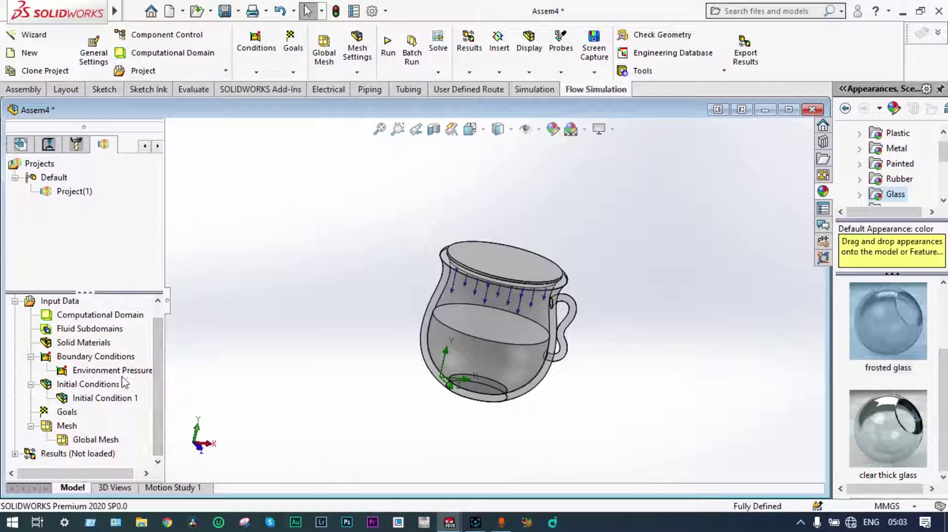
Start an Outer Wall boundary condition on the outer face of the cup
left_click(107, 357)
right_click(109, 359)
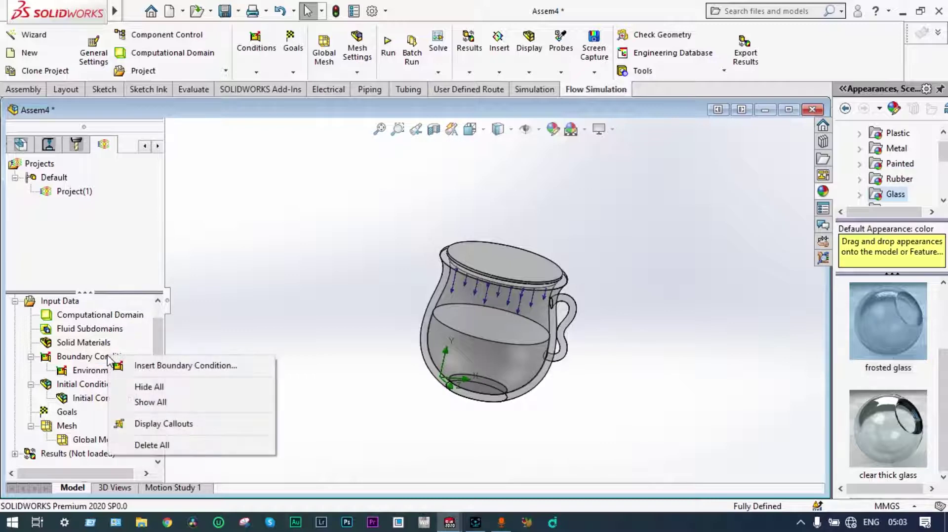
left_click(169, 367)
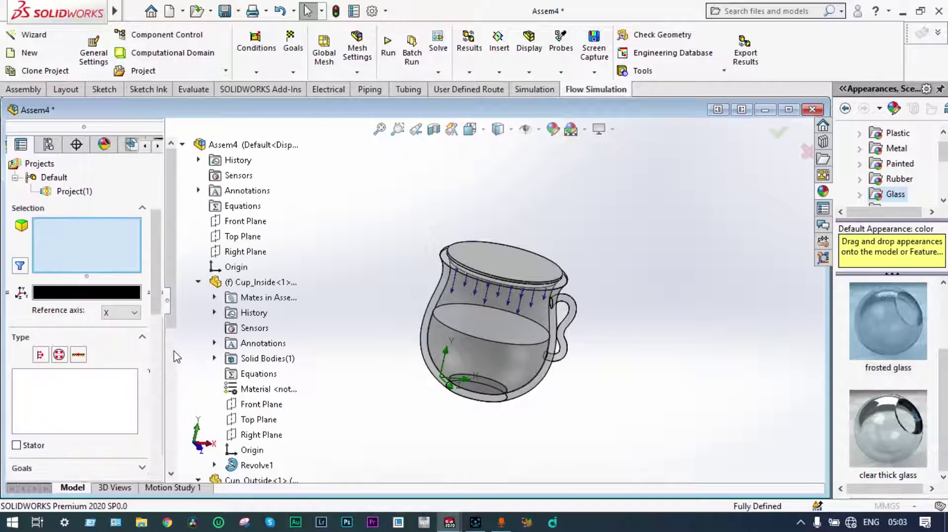
left_click(79, 355)
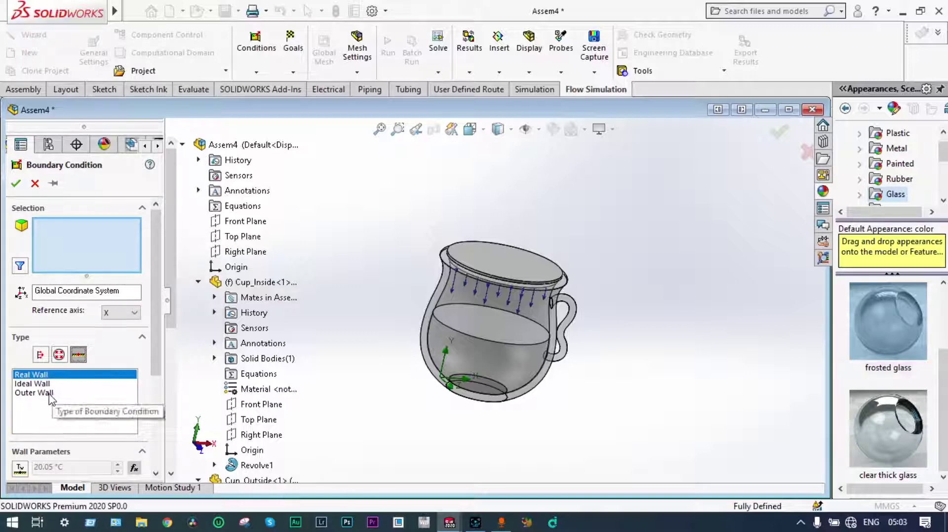
left_click(49, 394)
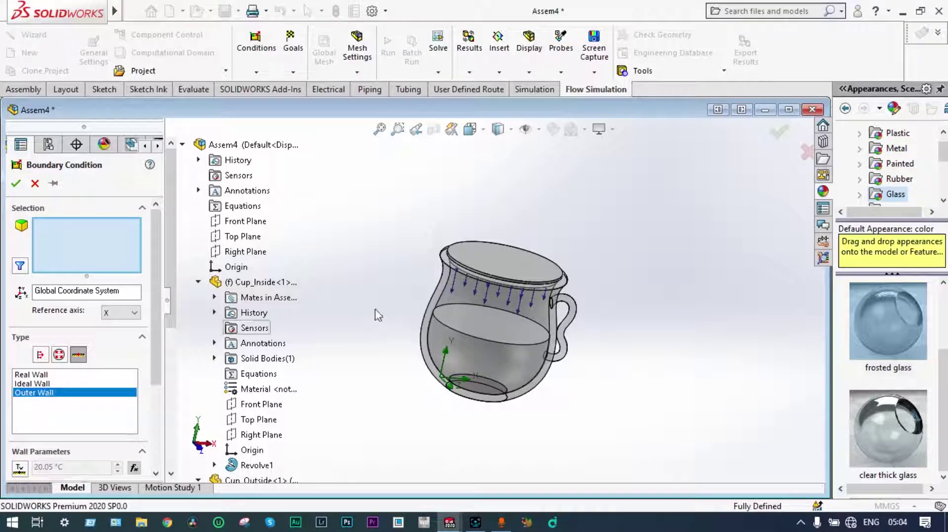
middle_click_drag(434, 331, 508, 306)
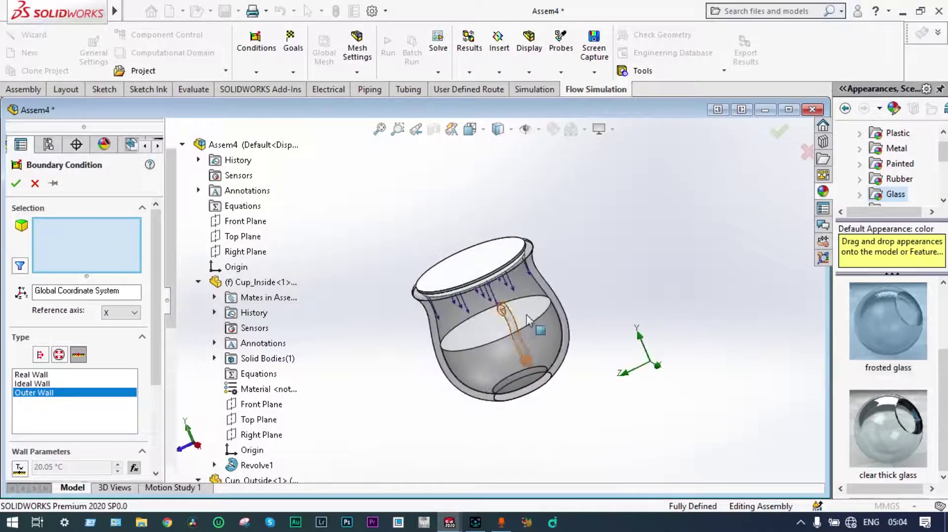
left_click(562, 323)
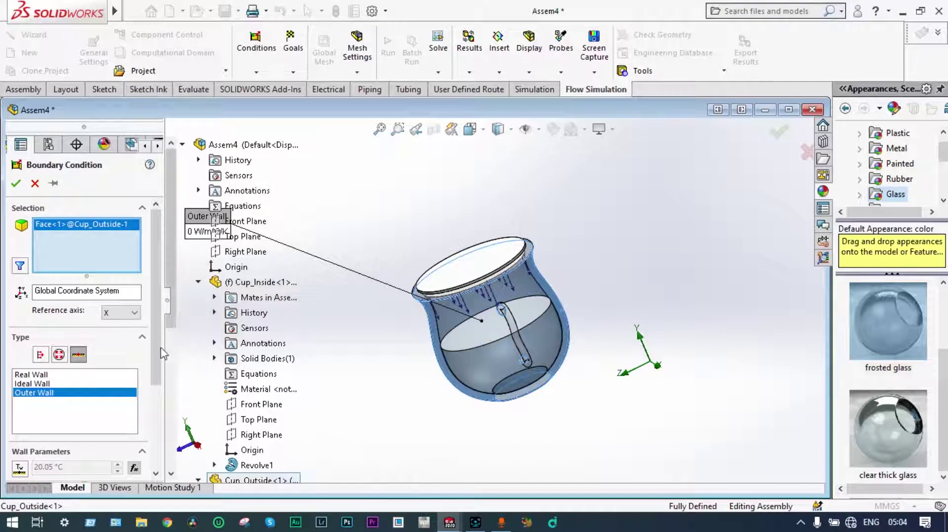
Set the outer wall's heat transfer coefficient to 30 W/m^2/K and accept the condition
scroll(155, 355, "down", 1)
scroll(152, 376, "down", 4)
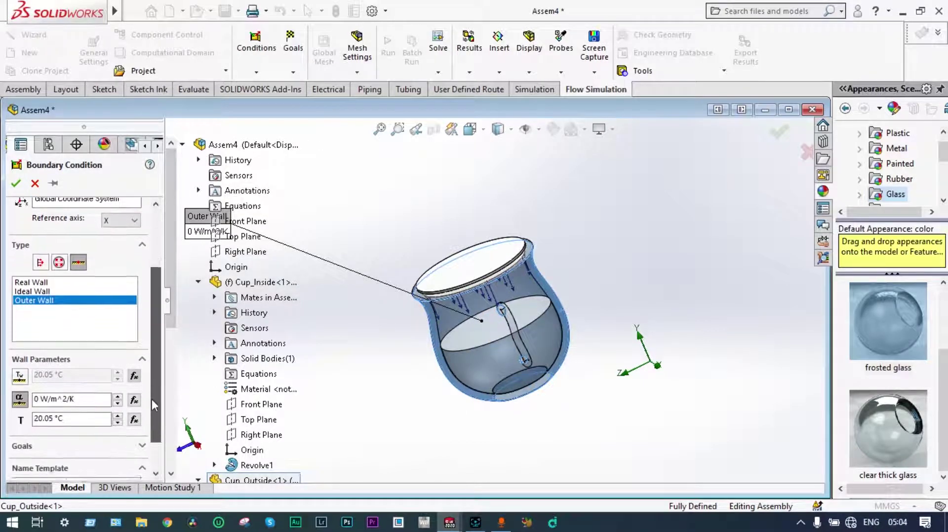
left_click(36, 397)
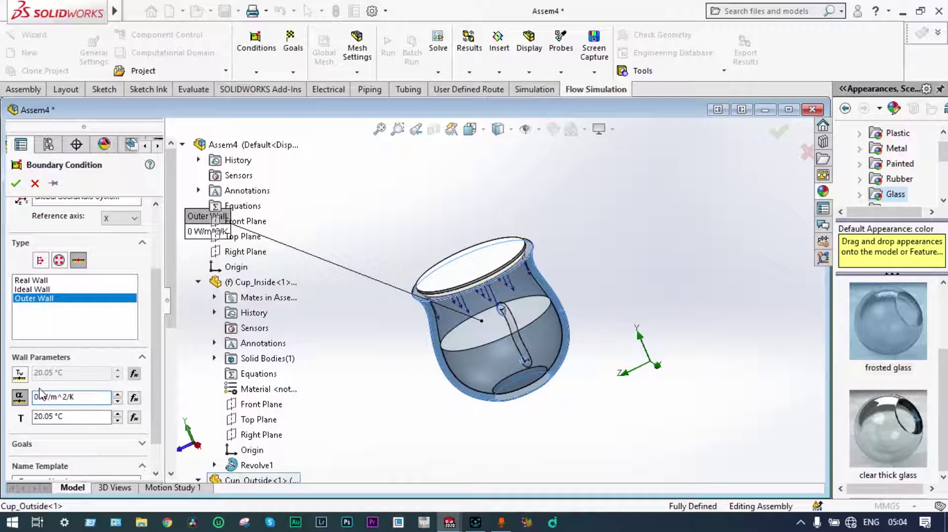
type("3")
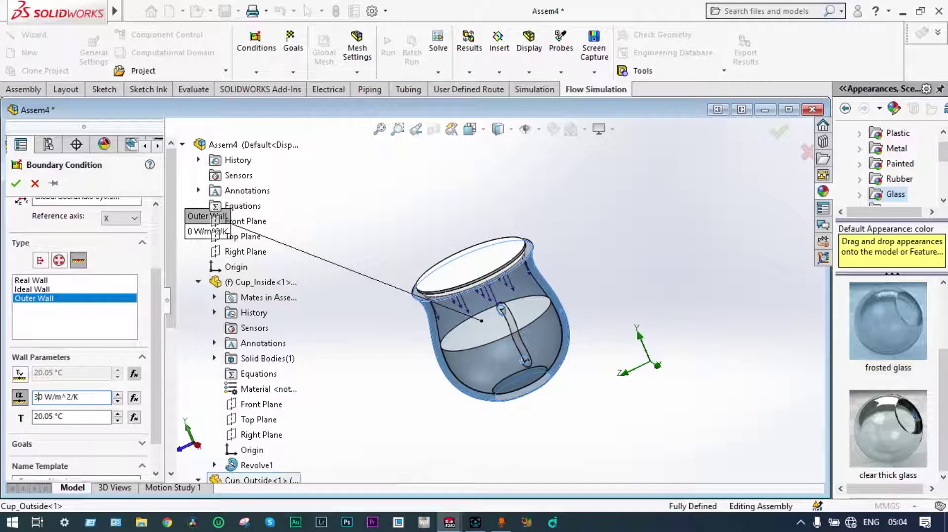
left_click(17, 183)
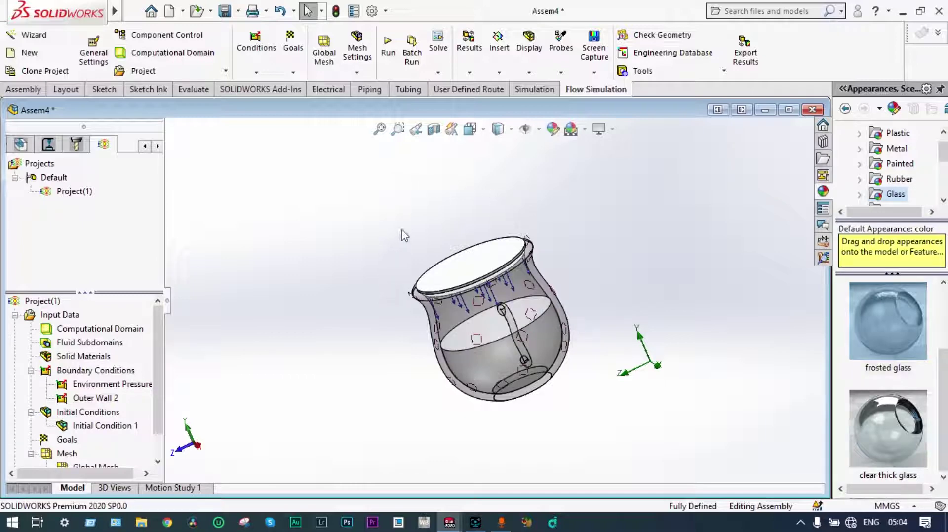
Show a section view along the Front Plane to expose the cup's interior
left_click(433, 130)
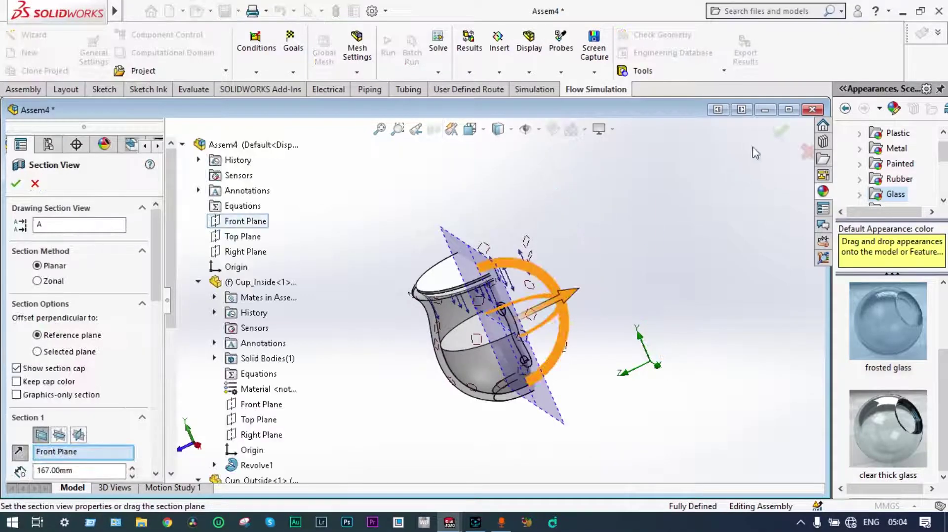
left_click(781, 131)
middle_click_drag(675, 244, 614, 373)
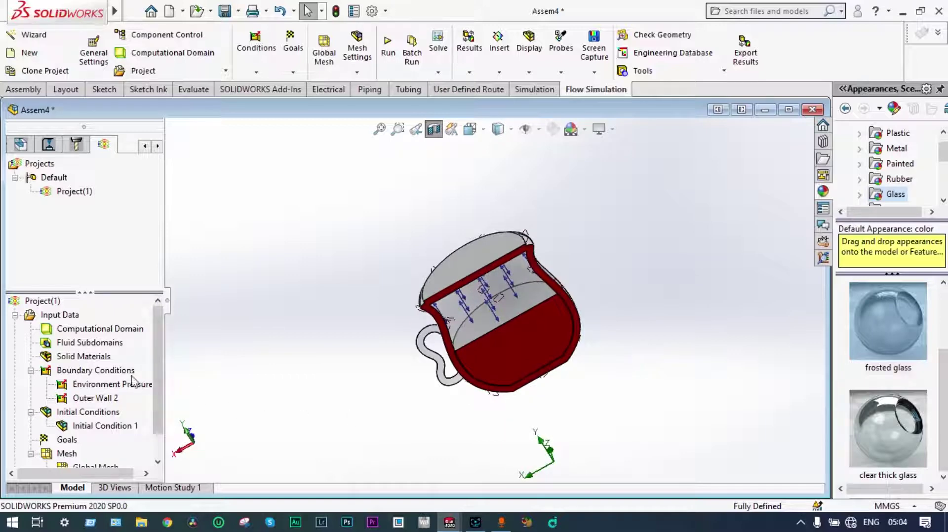
Start a Real Wall boundary condition with a heat transfer coefficient of 40 W/m^2/K
right_click(116, 375)
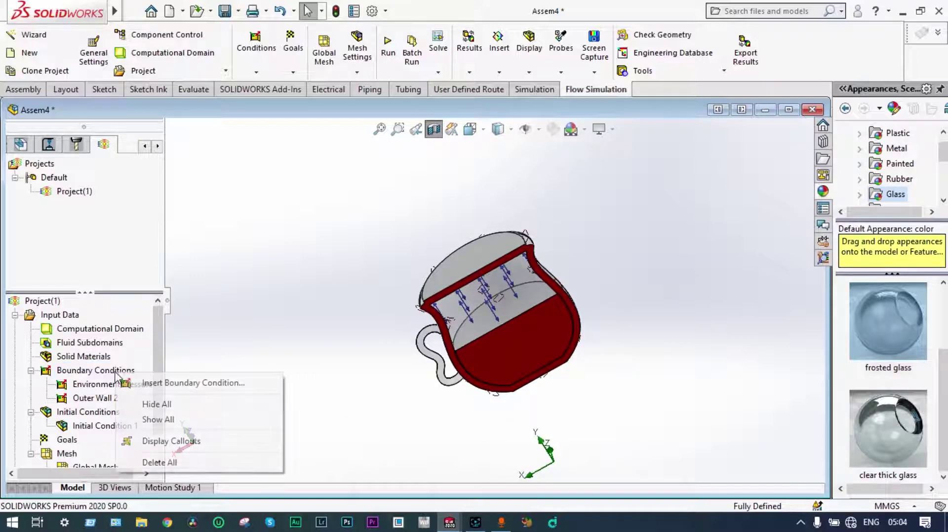
left_click(145, 385)
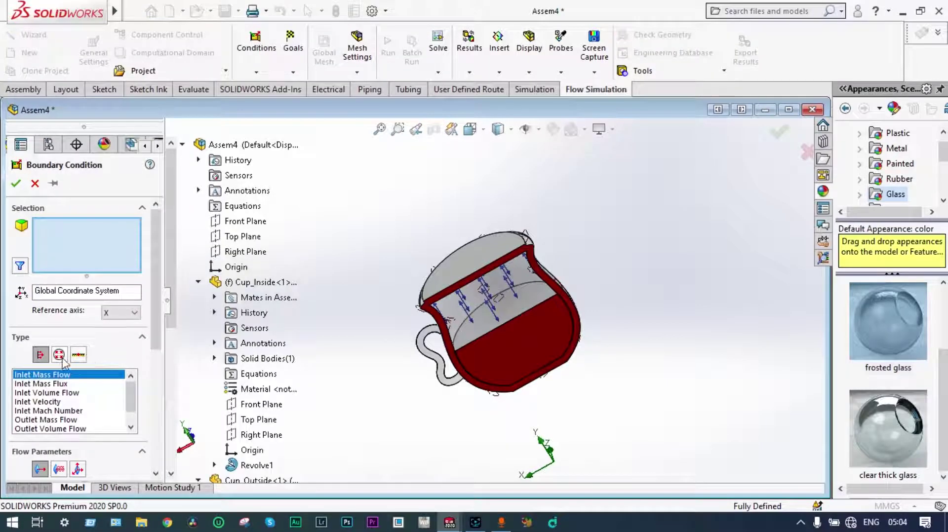
left_click(78, 357)
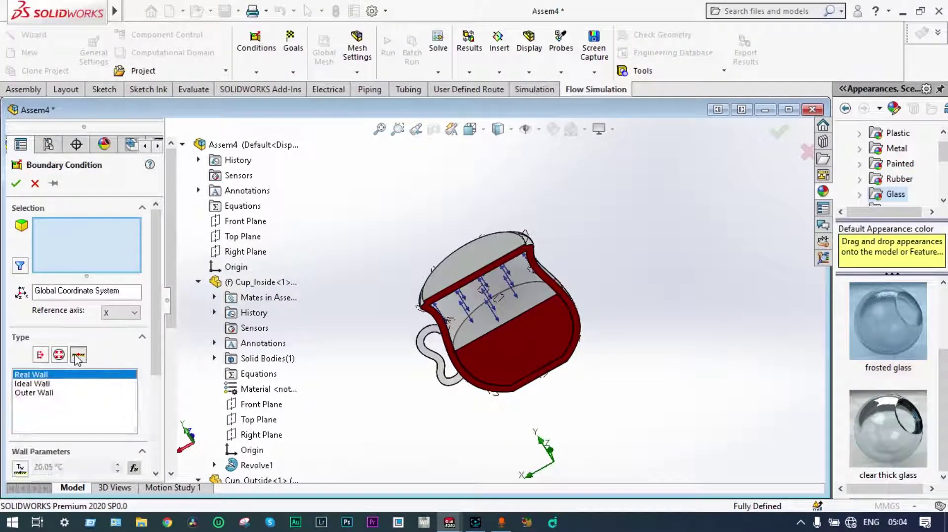
scroll(157, 311, "down", 3)
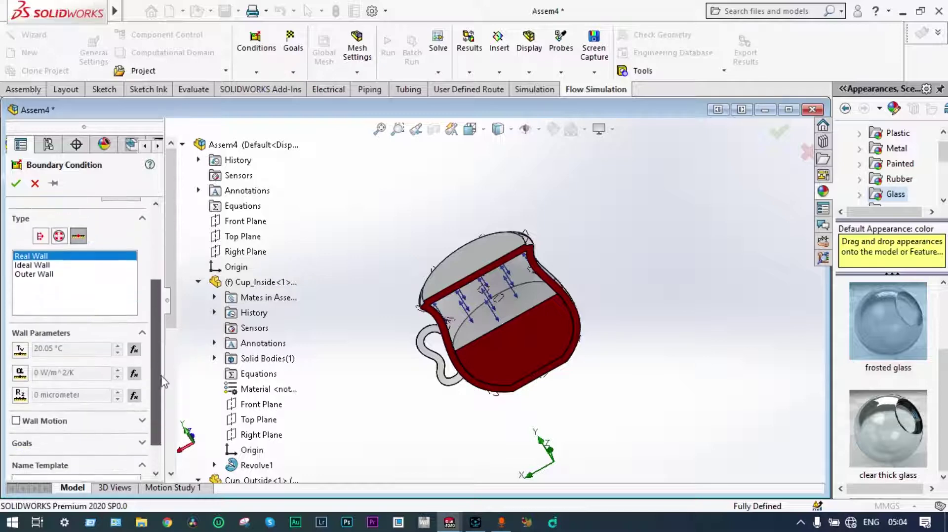
left_click(21, 358)
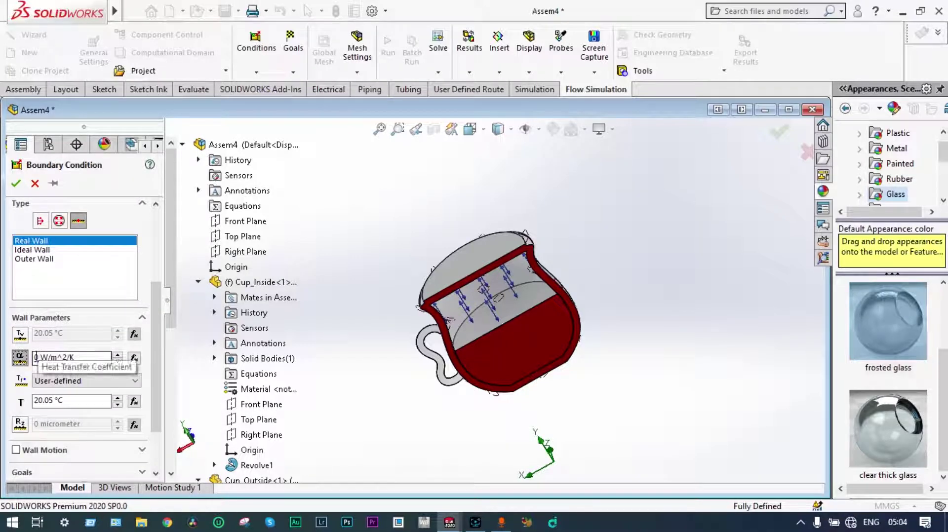
left_click(36, 356)
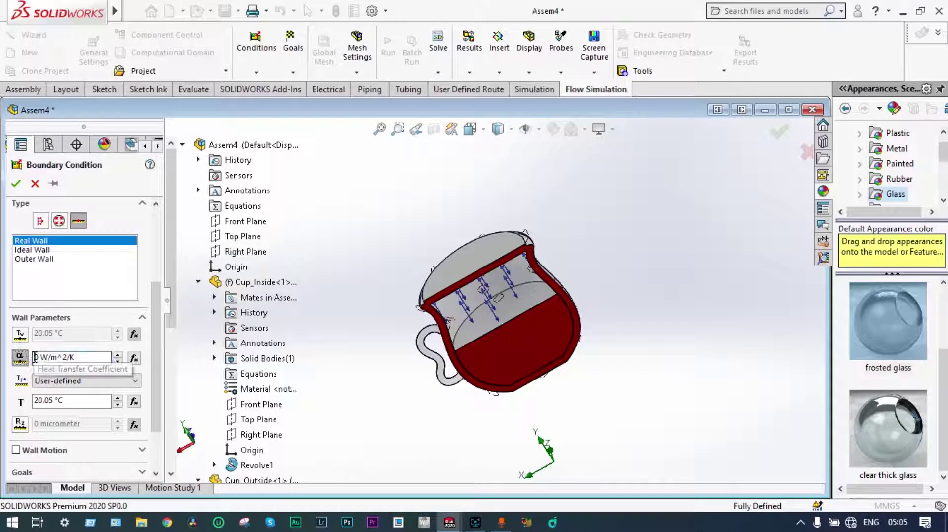
type("4")
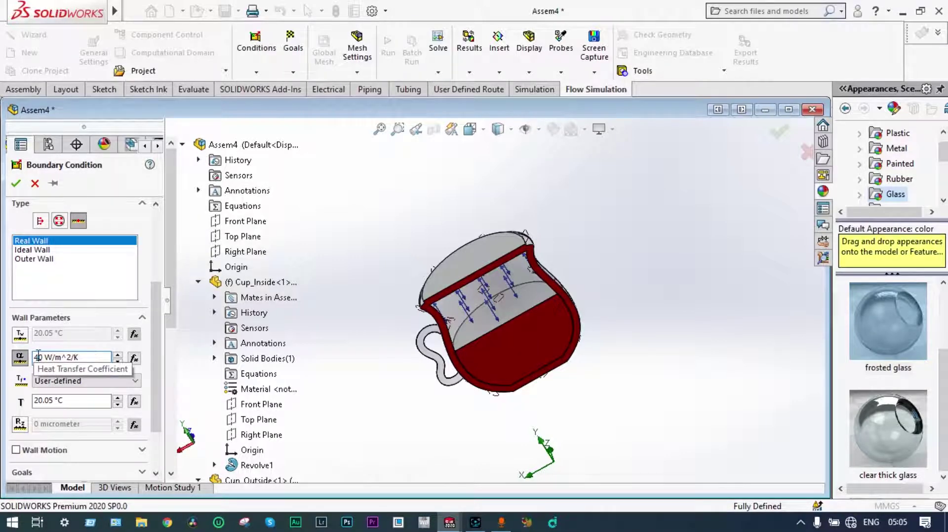
Assign the cup's inner wall face to the Real Wall condition
middle_click_drag(494, 277, 555, 306)
scroll(556, 306, "down", 3)
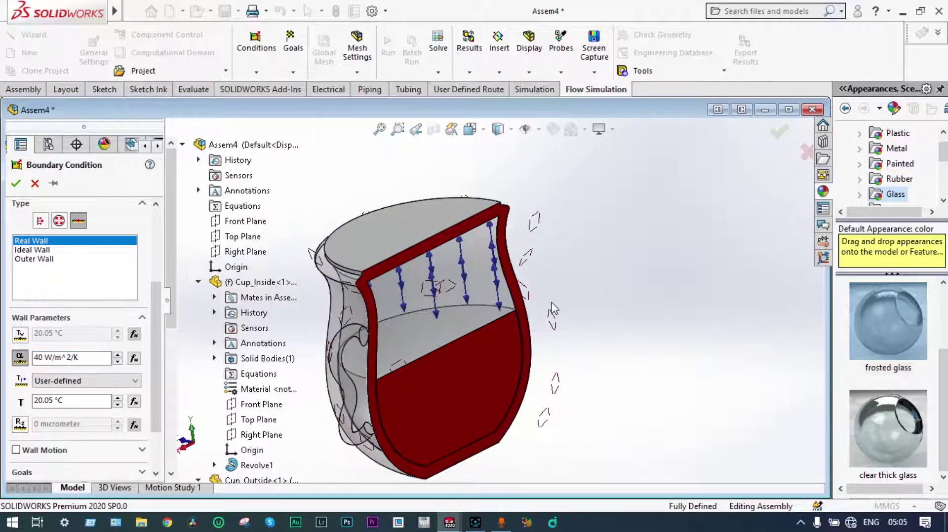
left_click(503, 287)
middle_click_drag(611, 258, 559, 310)
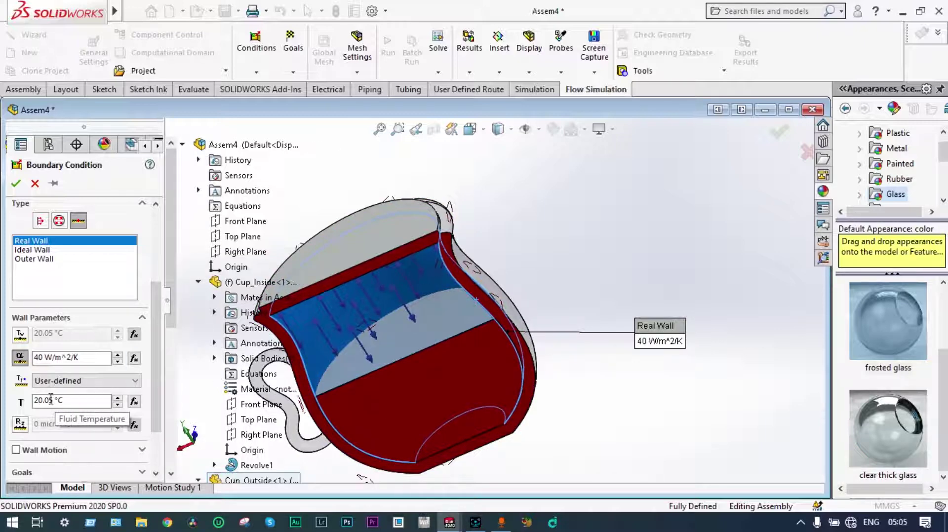
Set the real wall's fluid temperature to 80 °C, accept the condition and turn off the section view
scroll(52, 400, "down", 2)
double_click(63, 332)
key("BackSpace")
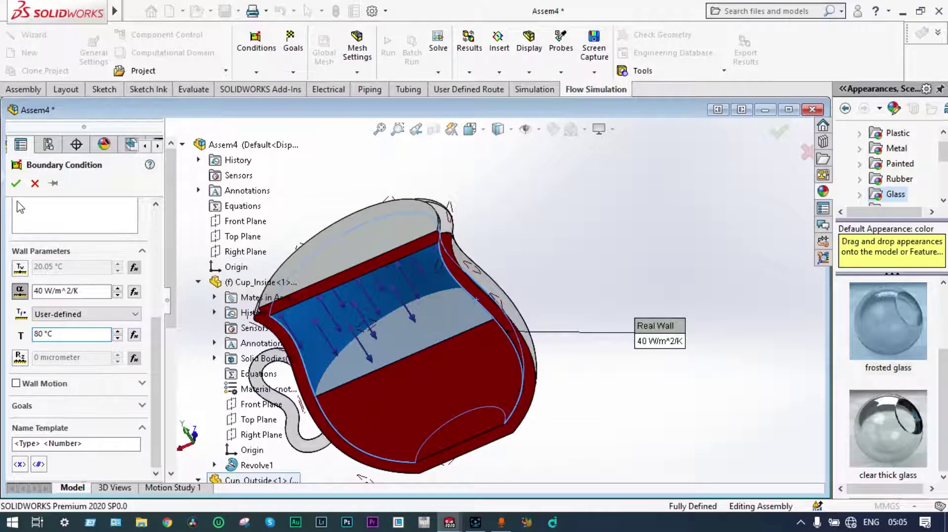
left_click(16, 183)
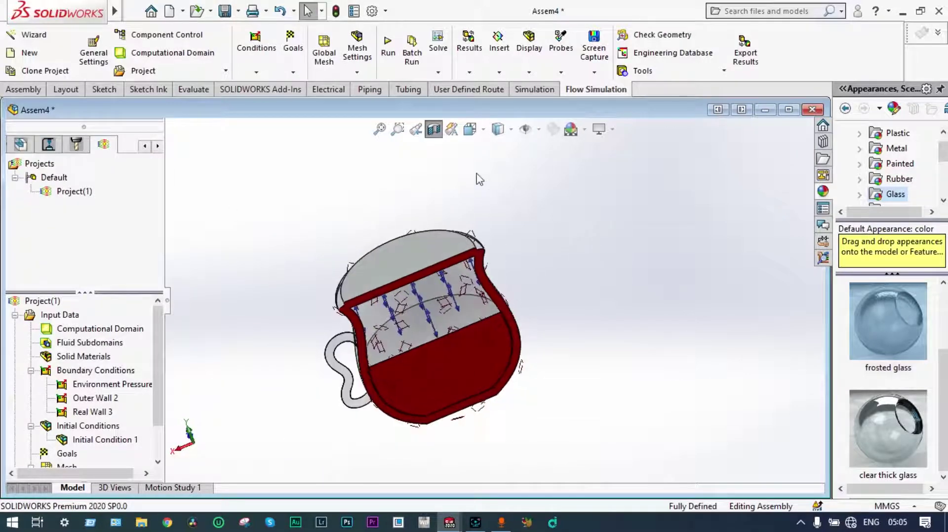
left_click(434, 129)
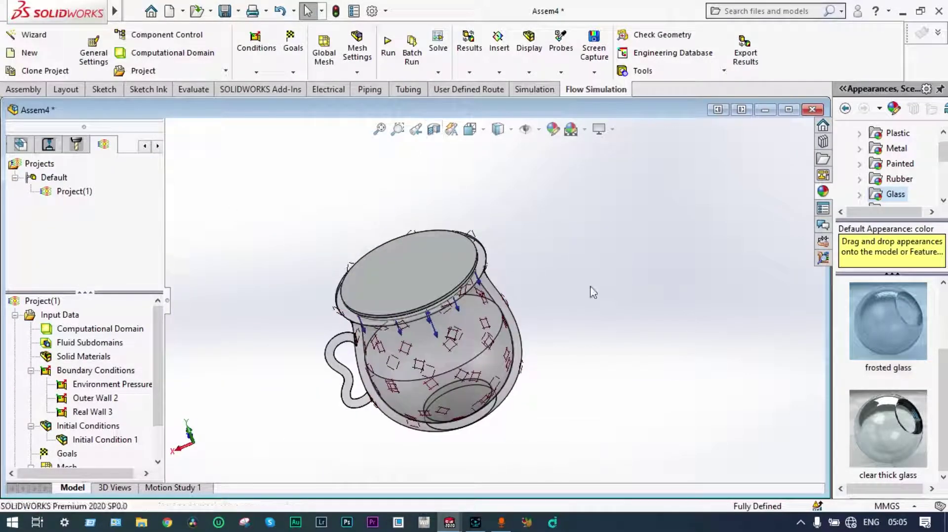
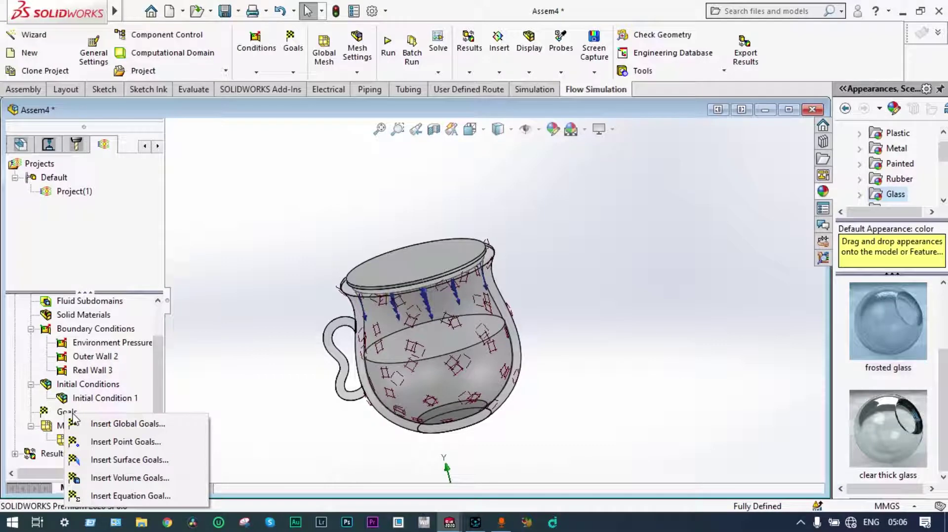
Add a surface goal for average Total Temperature on the inner face of the cup's lid
left_click(118, 461)
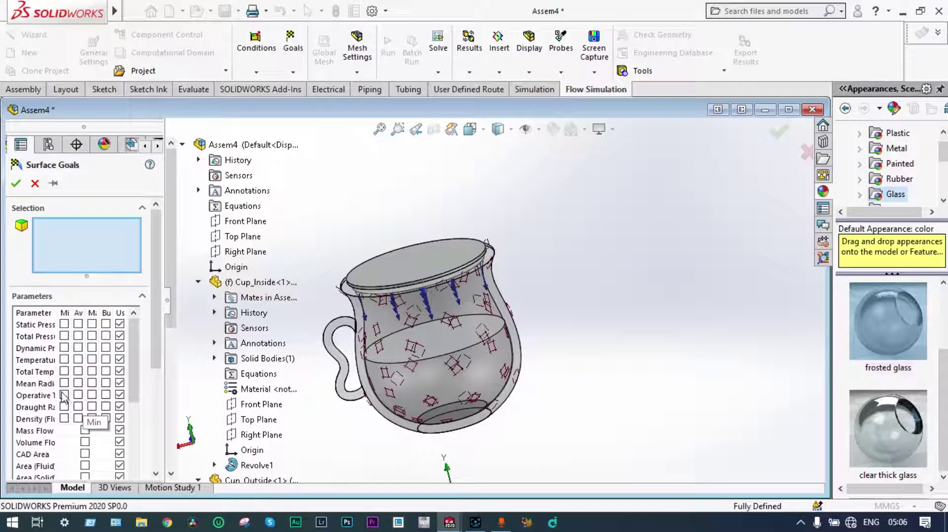
left_click(78, 372)
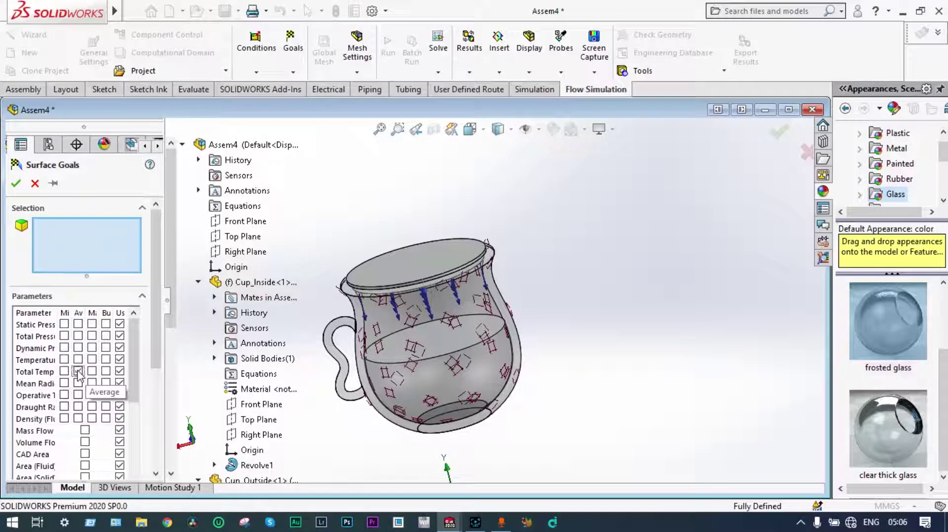
mouse_move(627, 213)
middle_mouse_down()
mouse_move(657, 306)
mouse_move(502, 303)
middle_mouse_up()
right_click(438, 294)
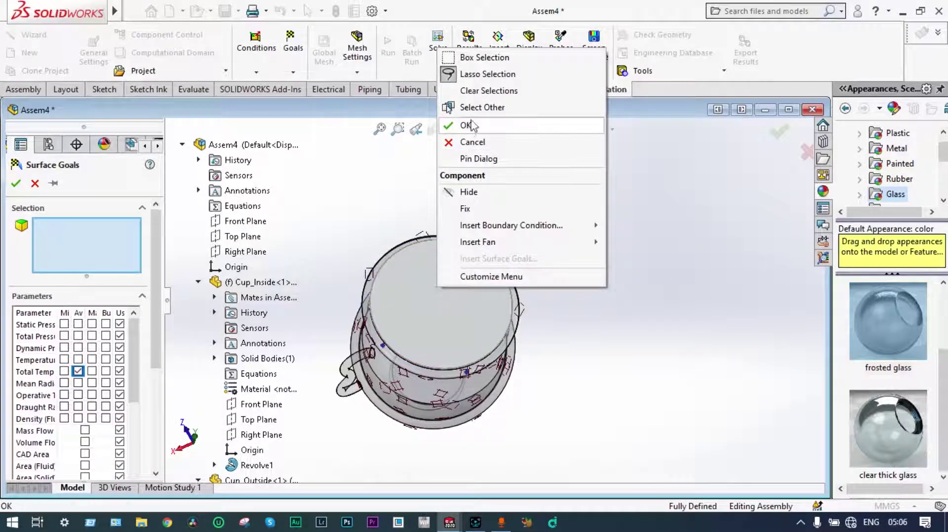
left_click(475, 108)
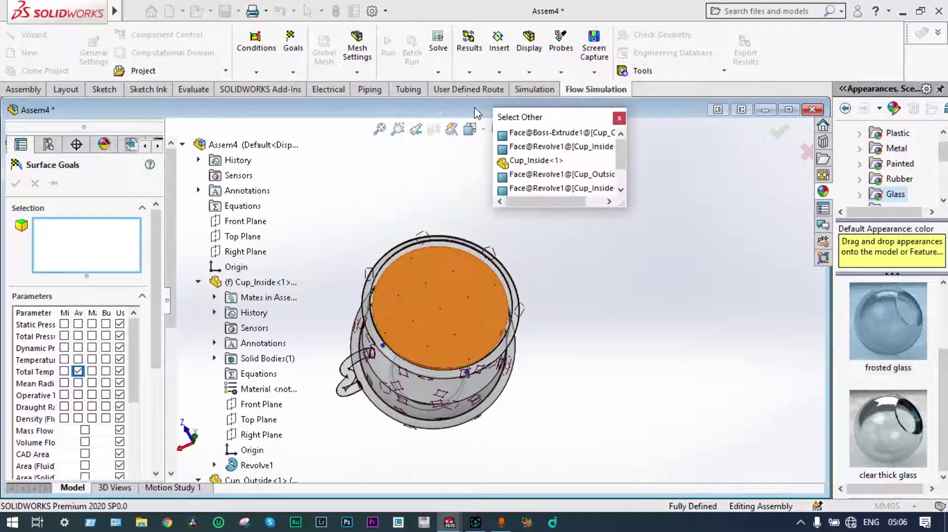
left_click(525, 138)
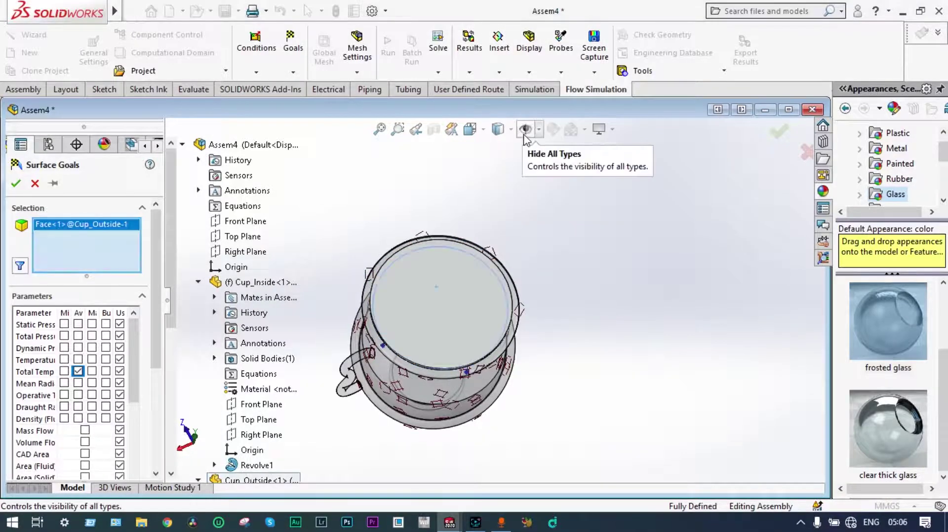
left_click(16, 183)
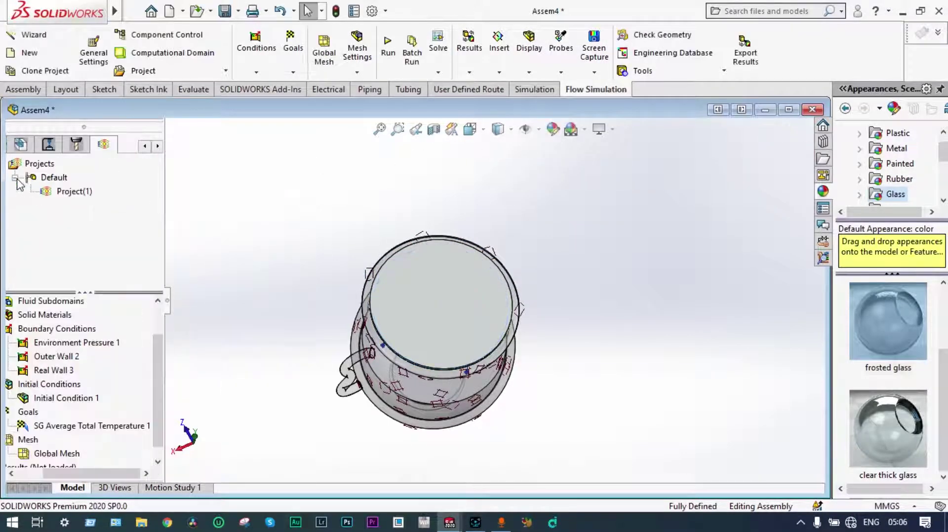
middle_click_drag(545, 275, 216, 366)
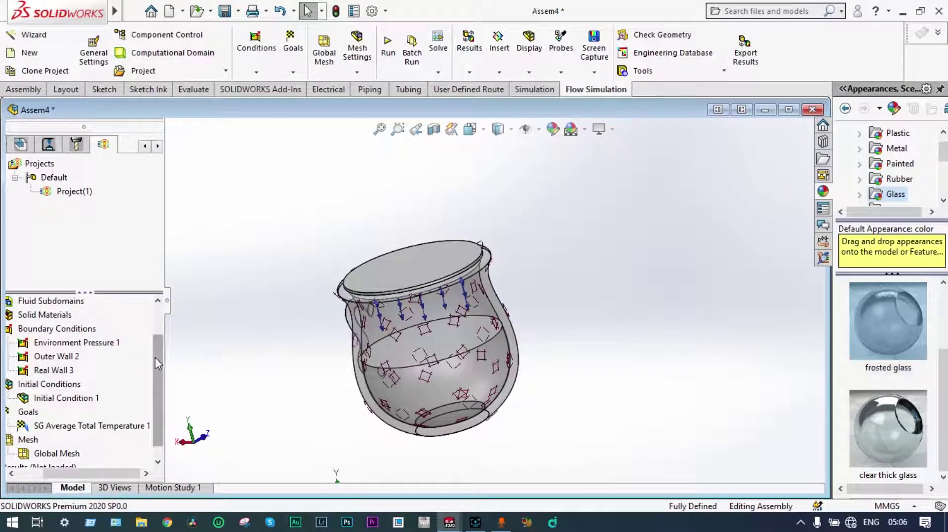
scroll(156, 358, "down", 1)
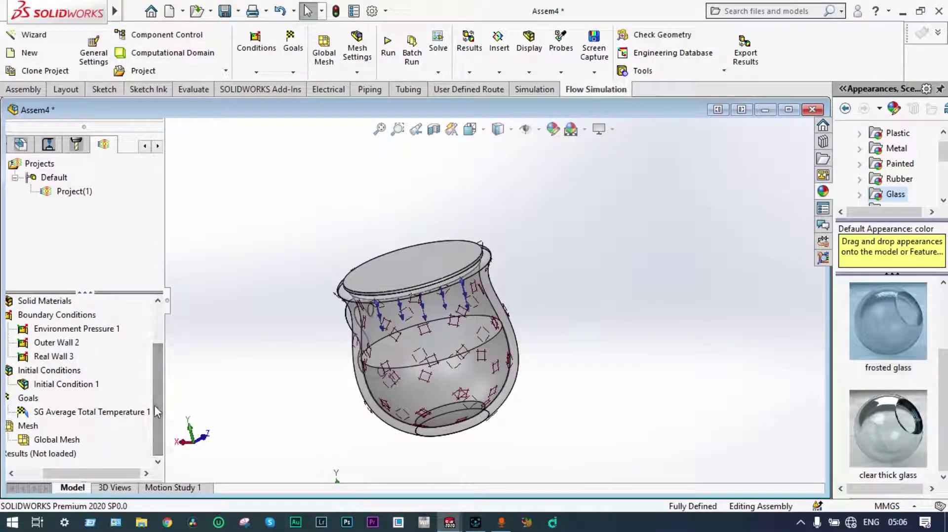
left_click_drag(154, 407, 154, 374)
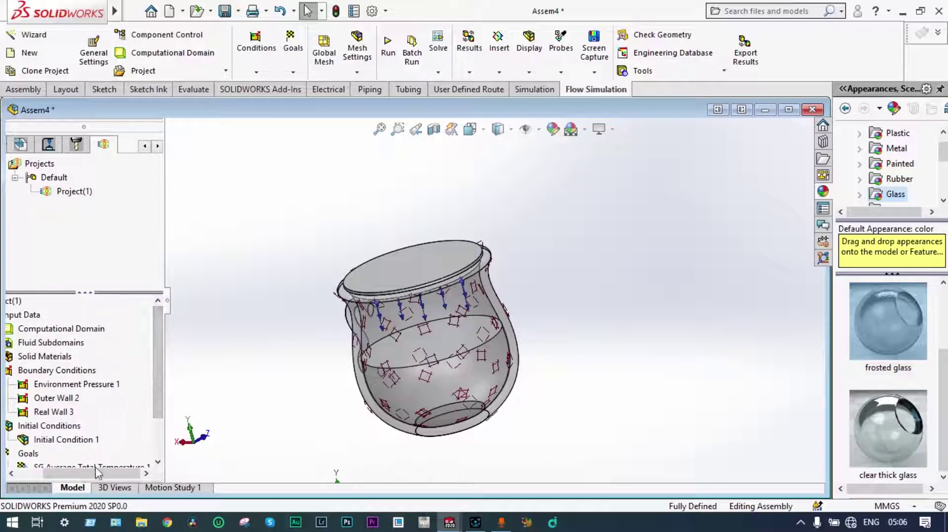
left_click_drag(96, 470, 69, 470)
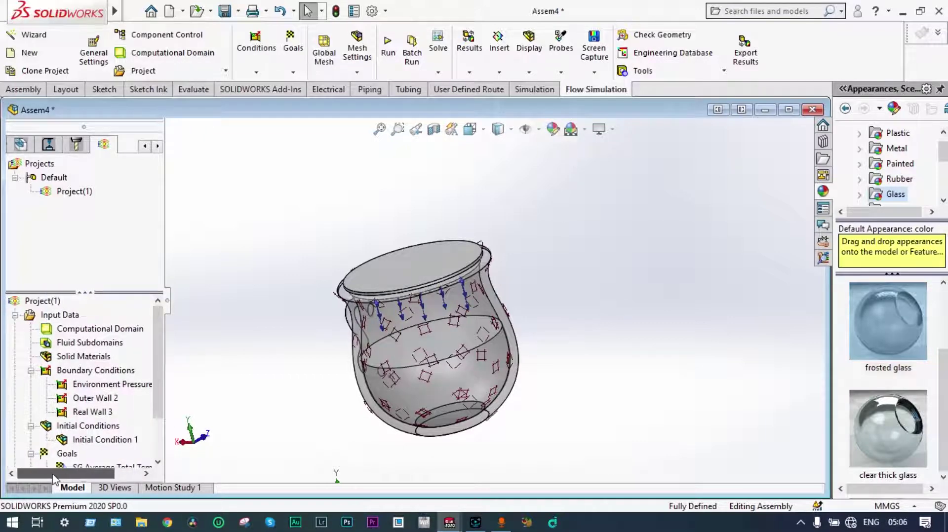
In the calculation control options, enable periodic saving of selected parameters for the Transient Explorer, keeping the default pressure, temperature and velocity parameters
right_click(70, 320)
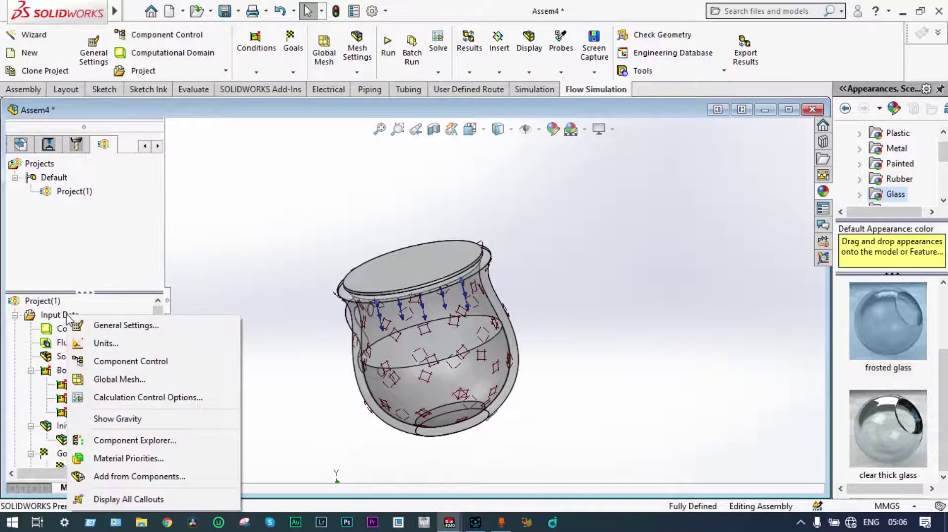
left_click(182, 403)
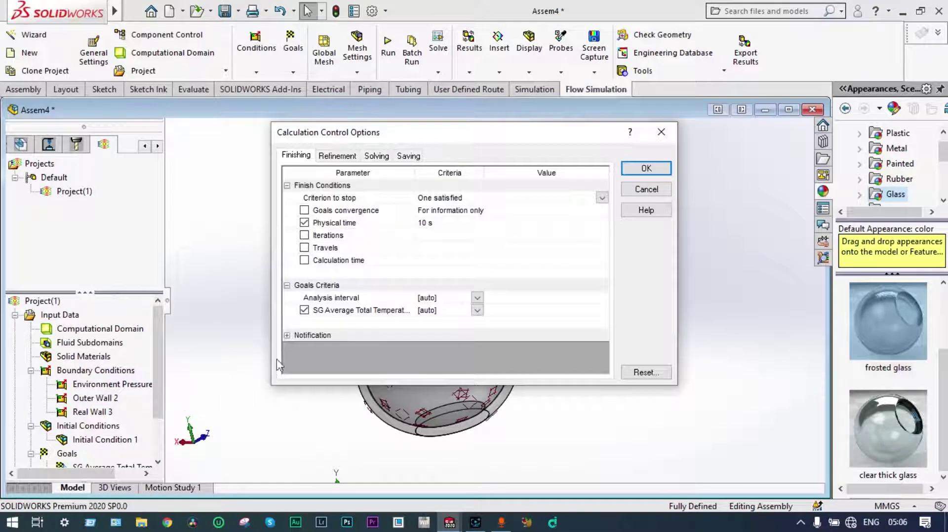
left_click(413, 156)
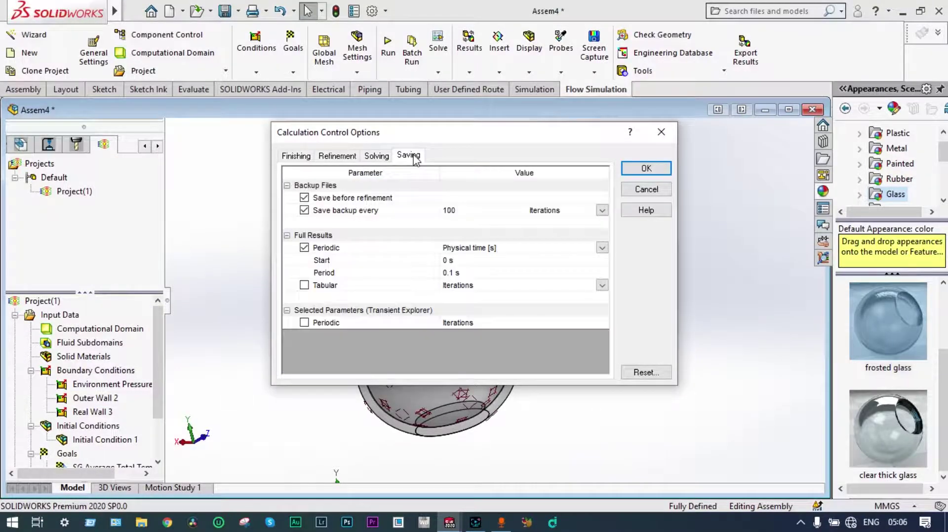
left_click(304, 323)
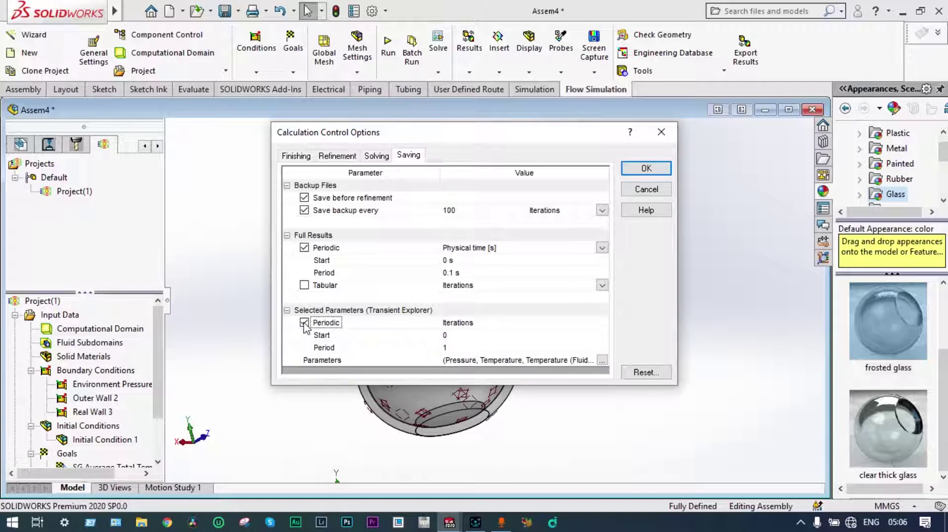
left_click(602, 361)
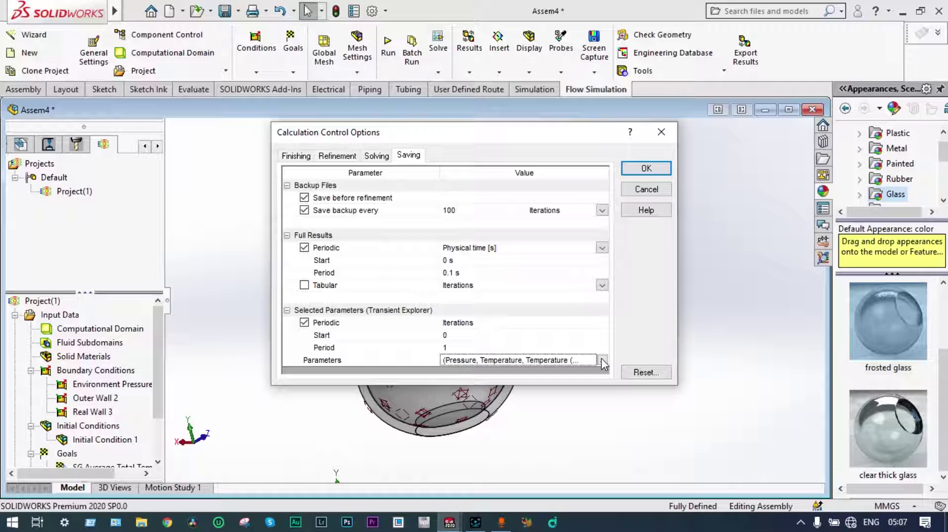
left_click(603, 362)
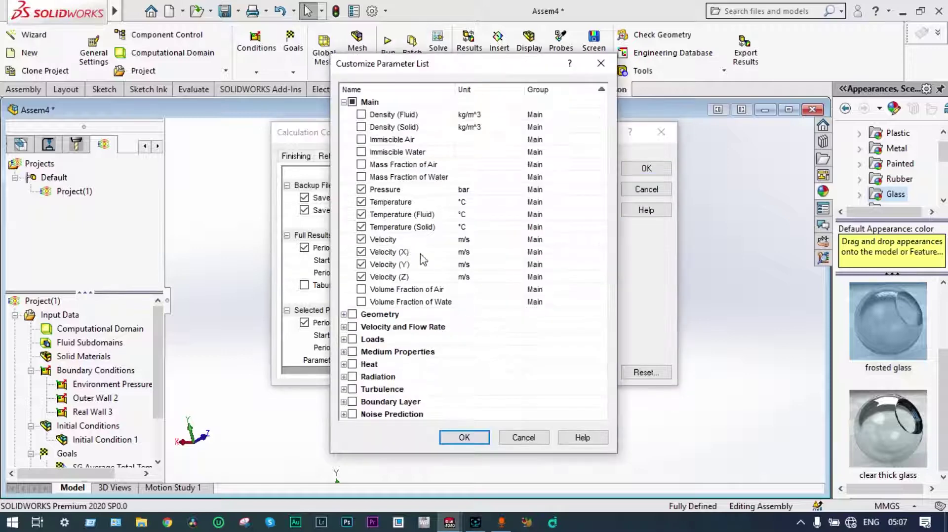
left_click(472, 439)
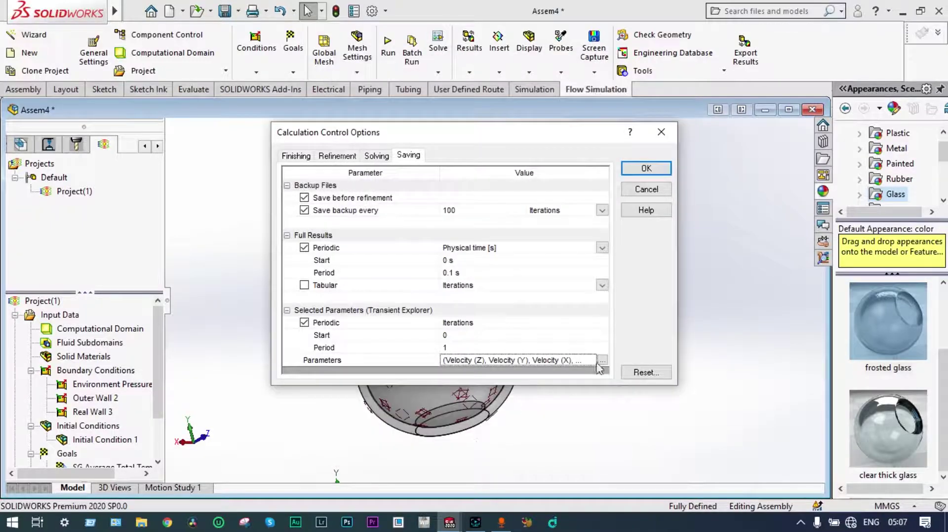
left_click(644, 170)
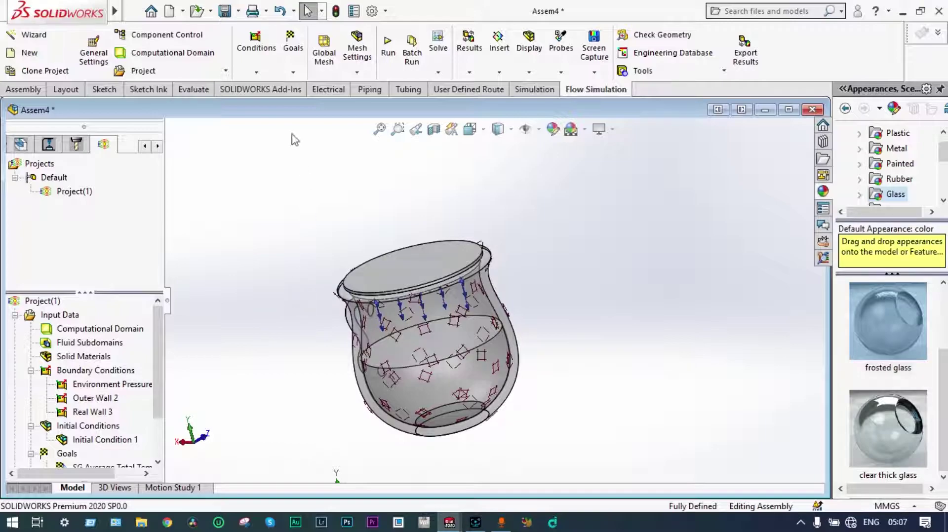
Run the calculation and review a goal plot of the average fluid temperature surface goal in the solver window
left_click(388, 46)
left_click(598, 188)
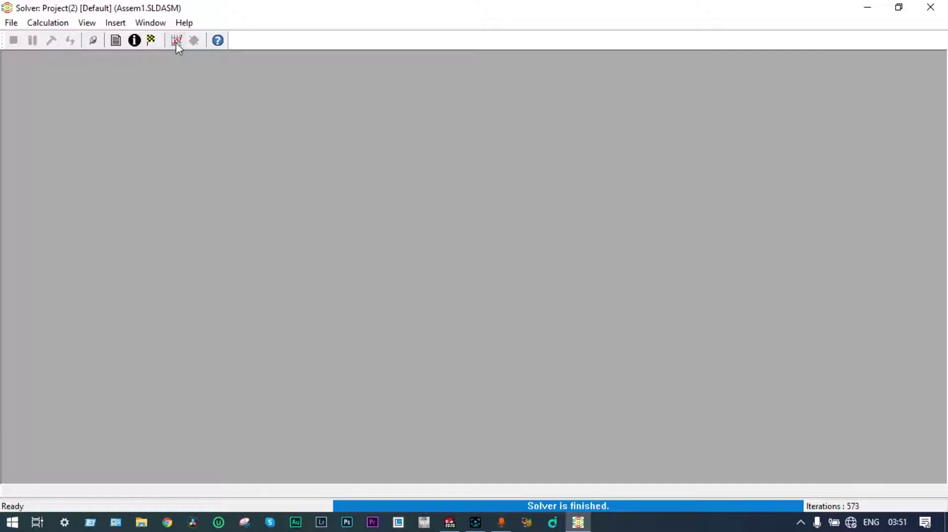
left_click(176, 42)
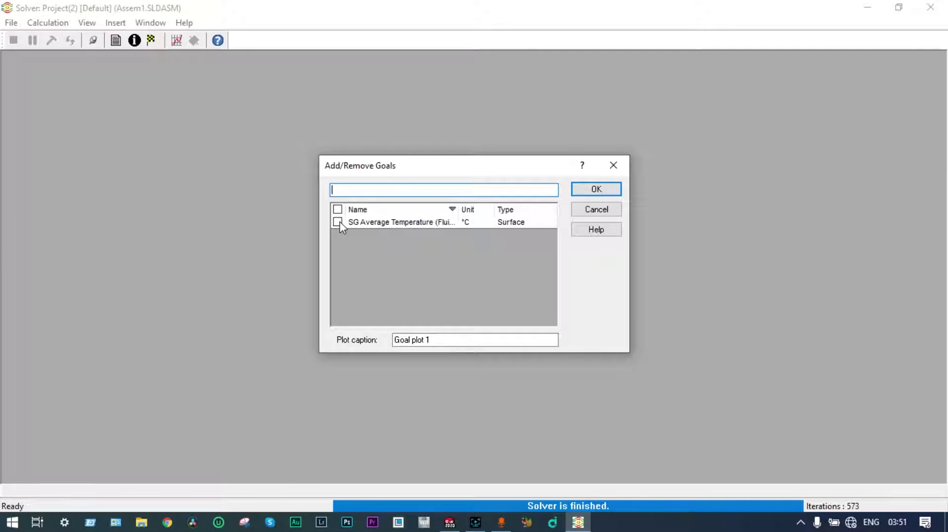
left_click(338, 221)
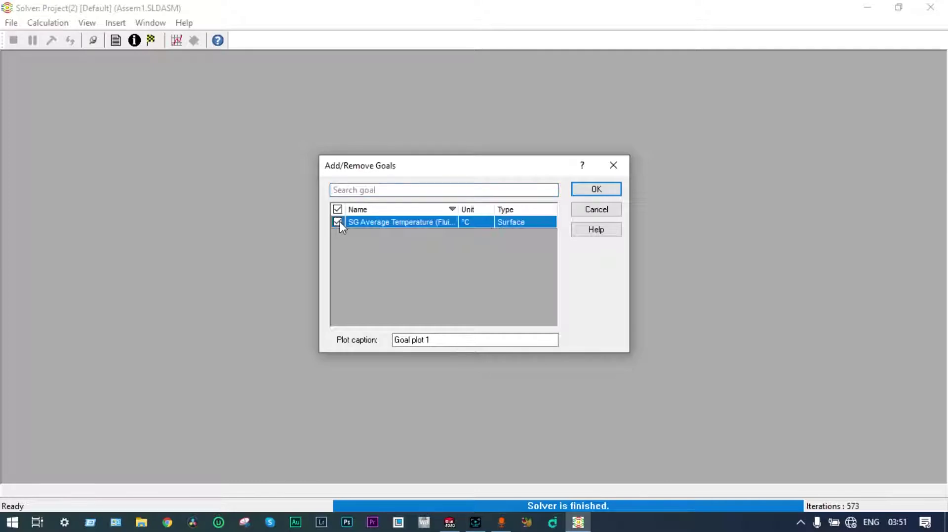
left_click(597, 190)
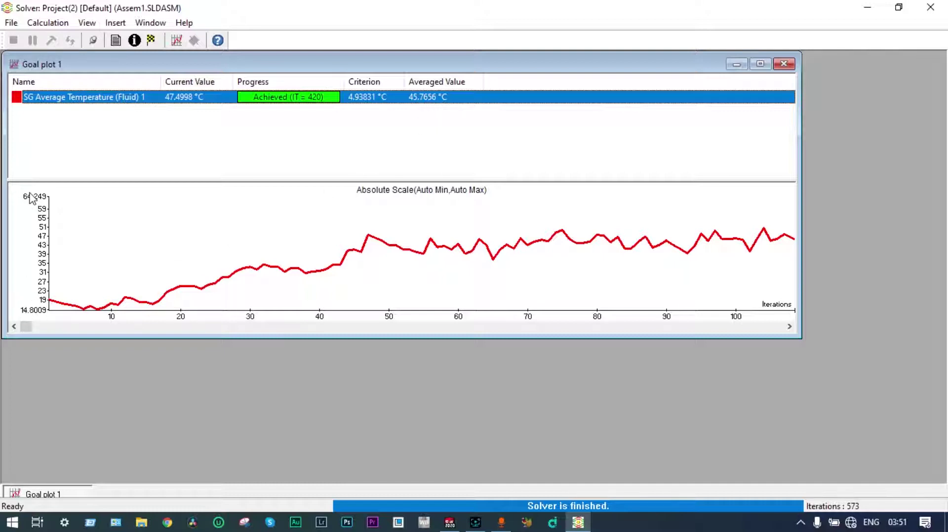
left_click(784, 65)
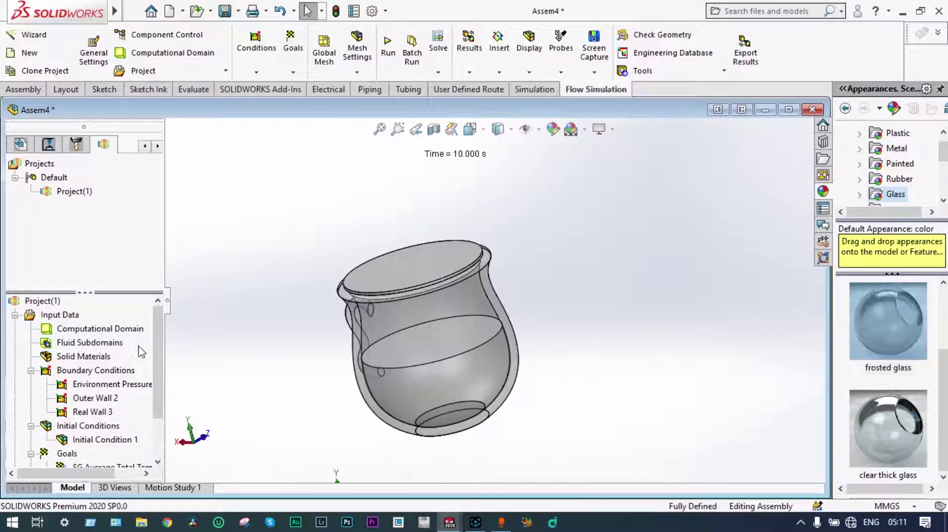
Insert a cut plot on the Front Plane showing Temperature (Fluid) contours together with vectors
scroll(161, 365, "down", 3)
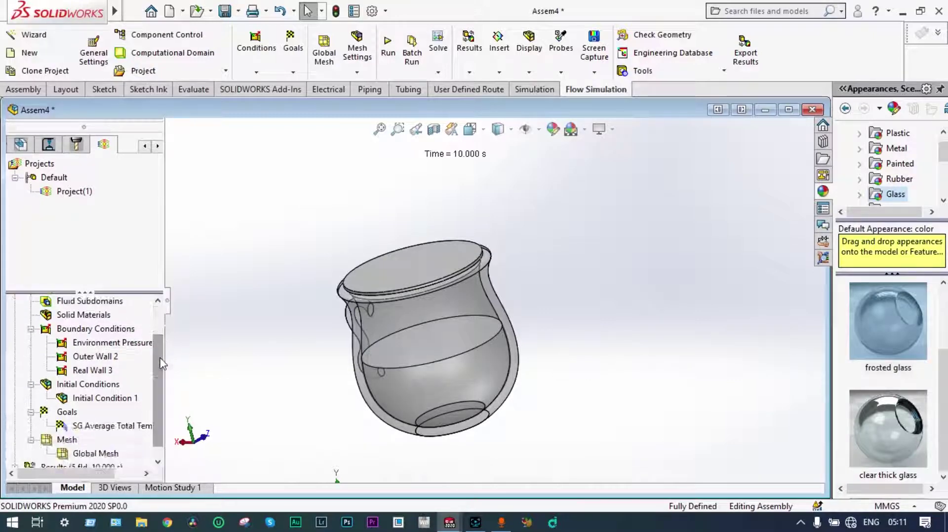
scroll(161, 366, "down", 1)
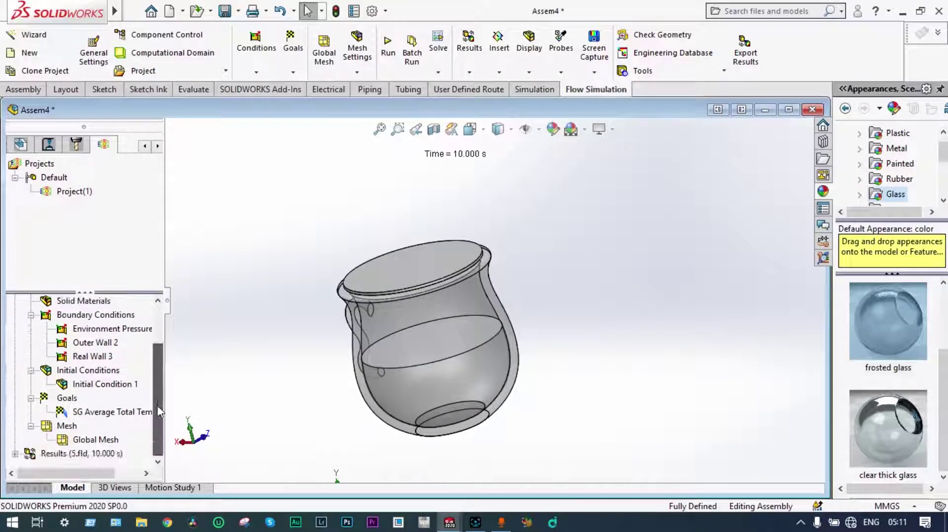
left_click(15, 453)
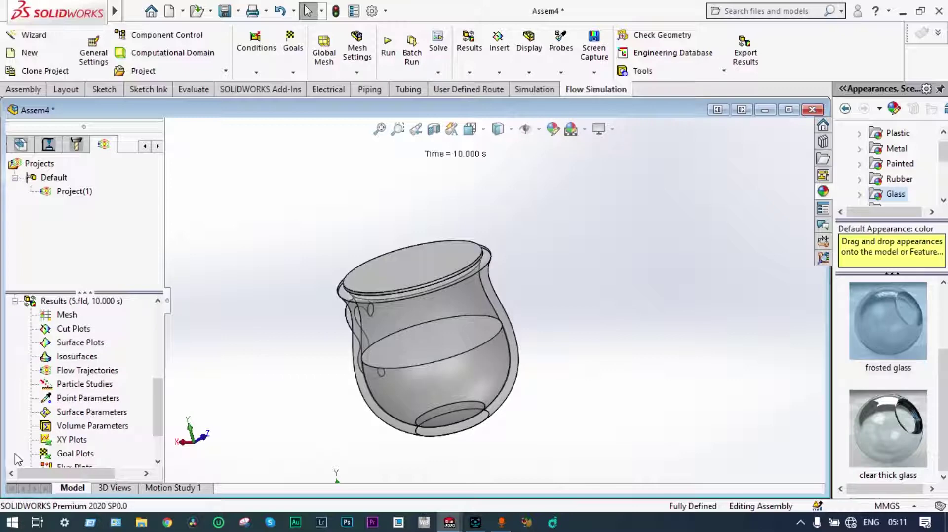
right_click(79, 330)
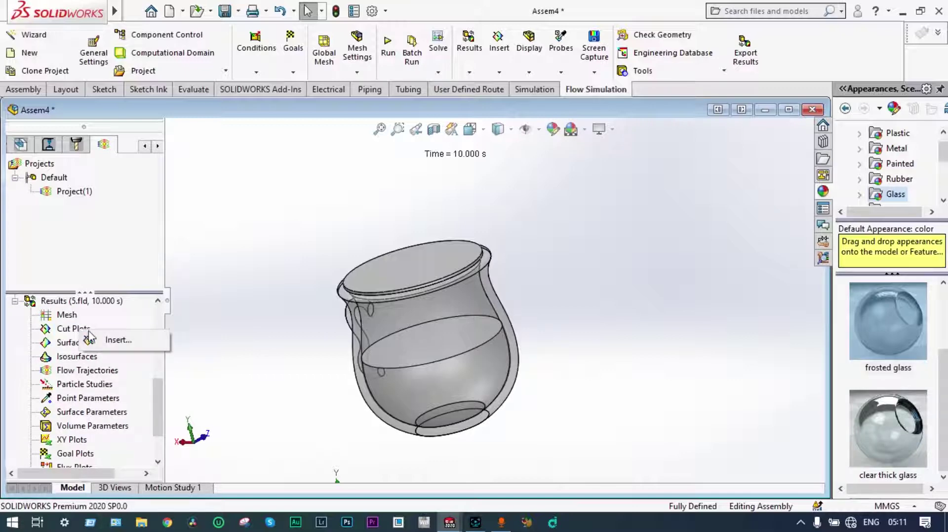
left_click(114, 340)
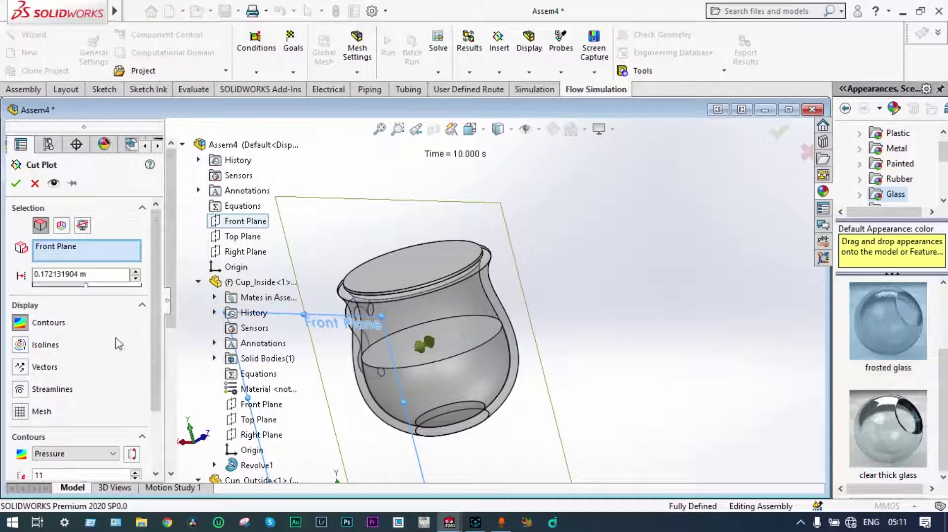
left_click(20, 369)
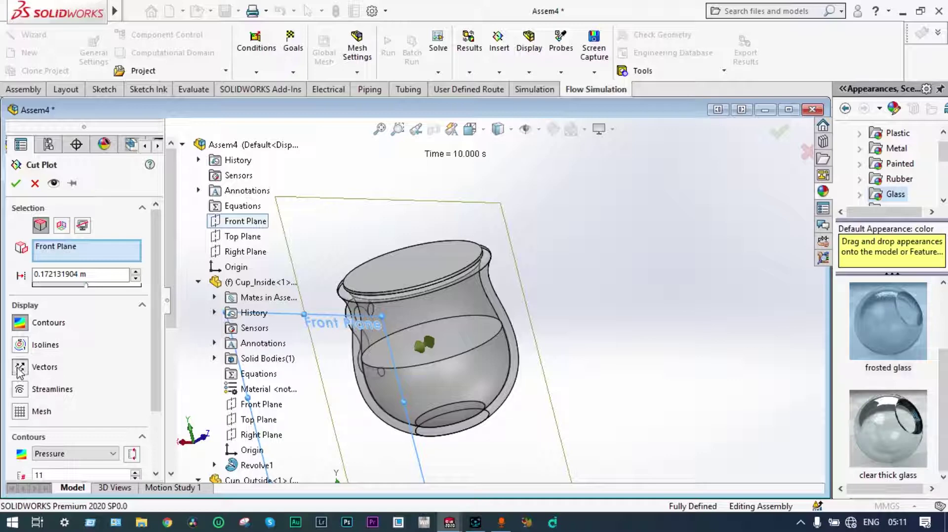
left_click(114, 454)
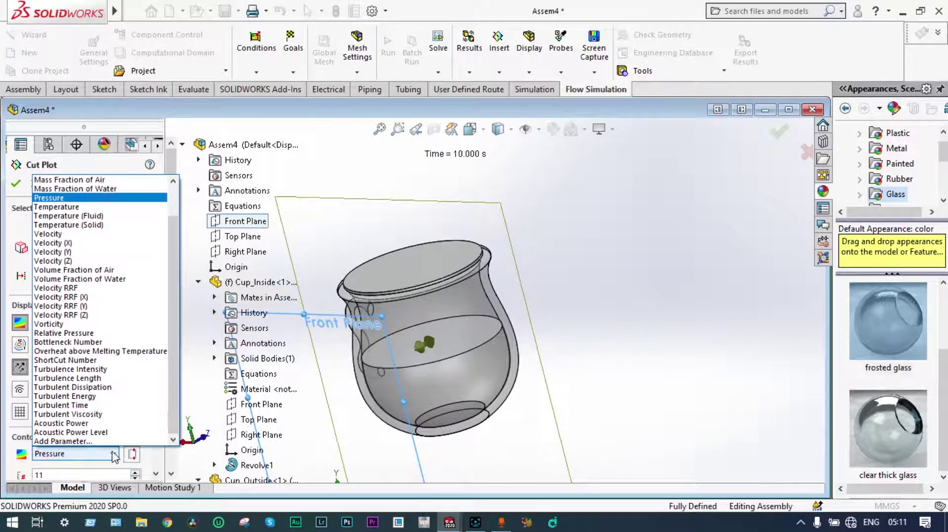
left_click(101, 216)
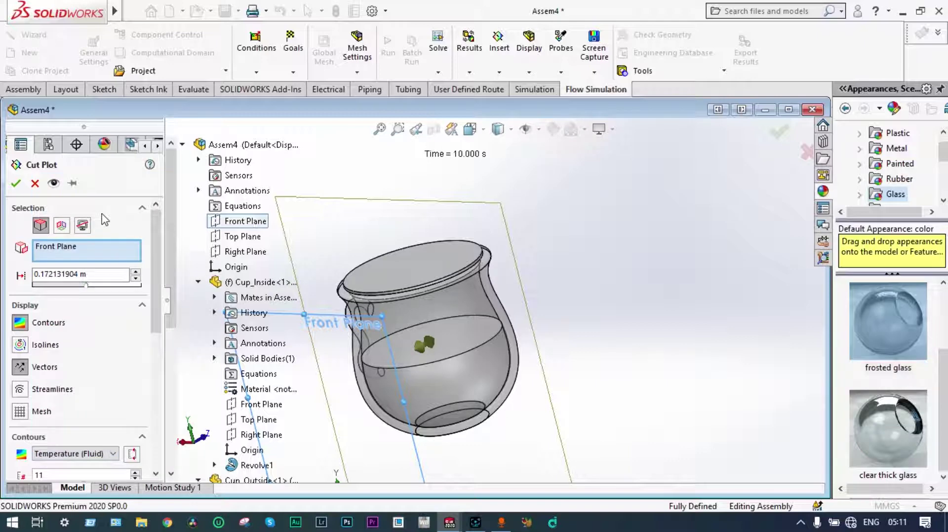
left_click(17, 184)
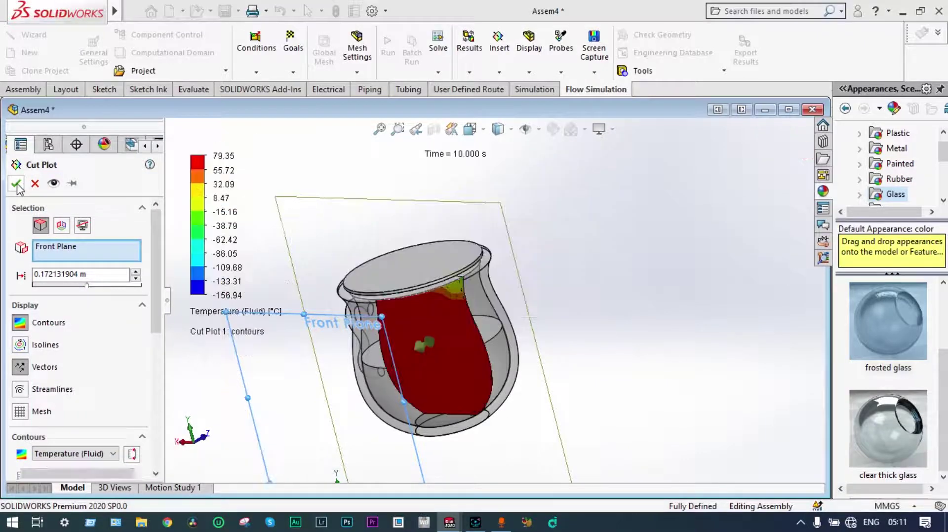
Examine the fluid temperature distribution on the cup's cut plot from several angles and distances
middle_click_drag(250, 371, 299, 341)
scroll(390, 313, "down", 4)
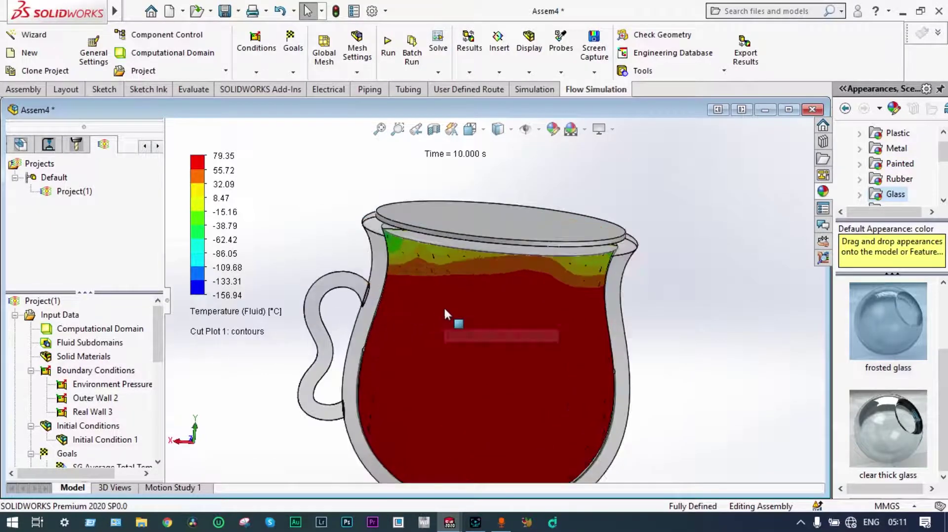
middle_click_drag(444, 307, 423, 284)
scroll(480, 318, "up", 3)
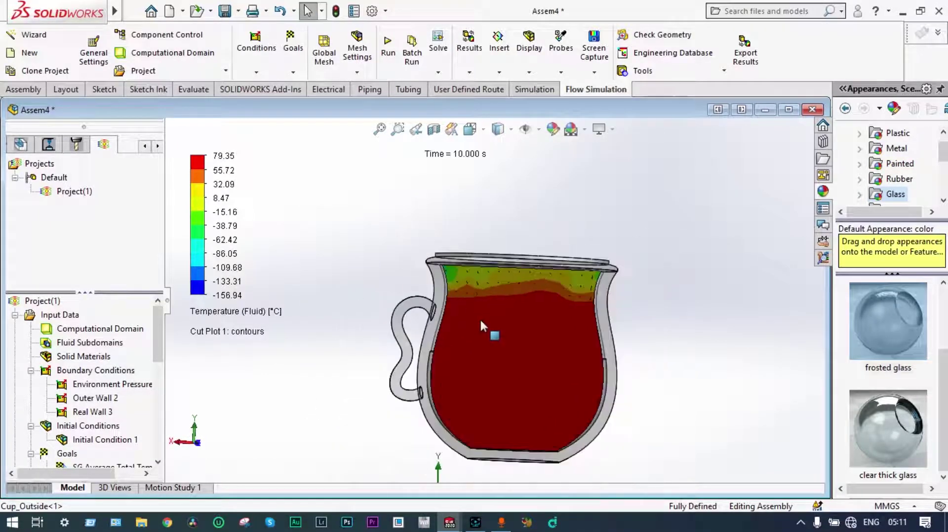
middle_click_drag(480, 318, 489, 330)
scroll(478, 331, "down", 2)
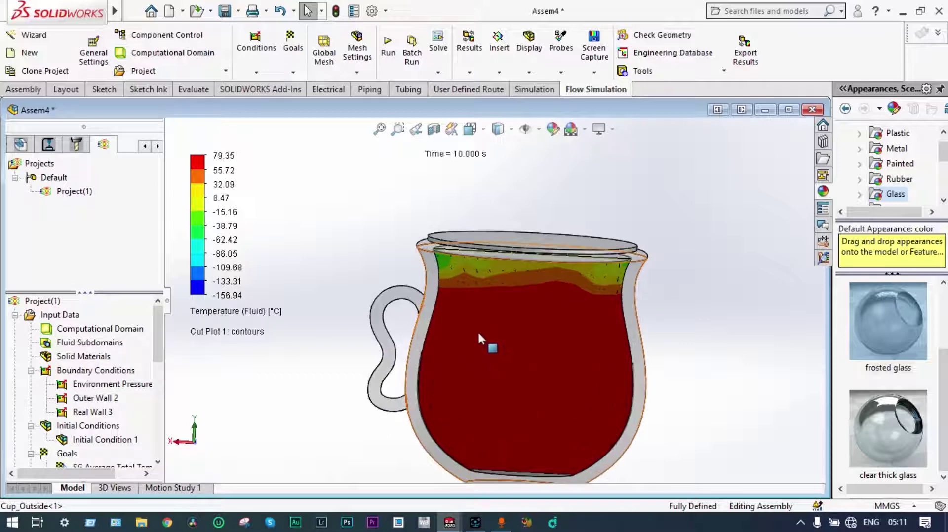
scroll(568, 367, "down", 2)
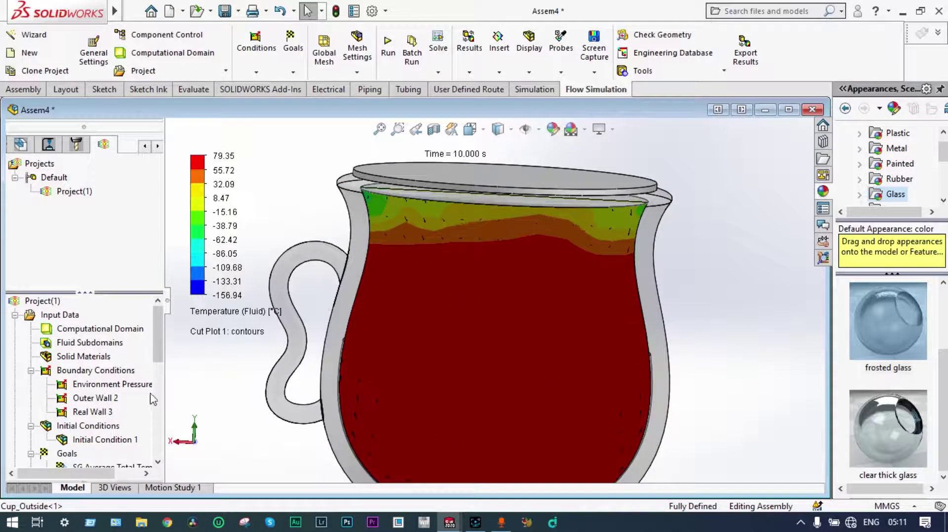
Edit the cut plot to set the min/max arrow size ratio of its velocity vectors to 0.822
left_click_drag(158, 348, 167, 393)
right_click(102, 413)
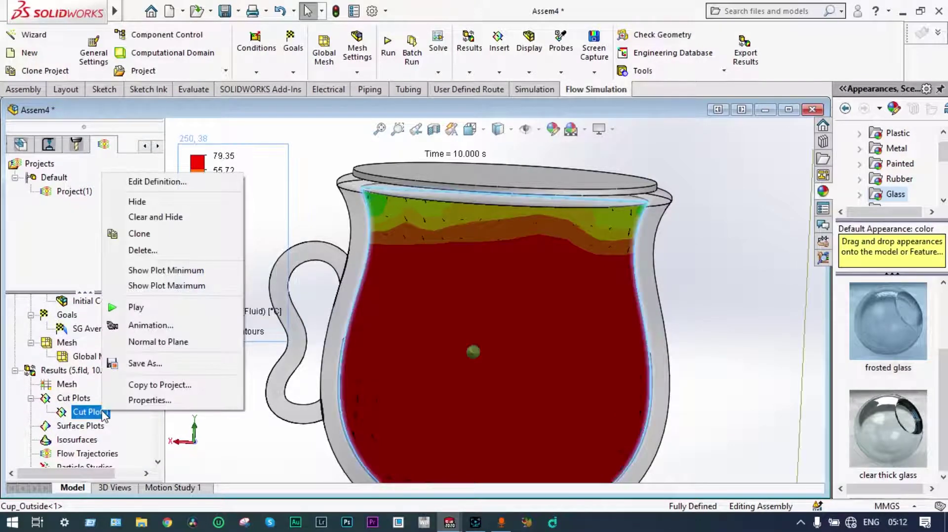
left_click(171, 183)
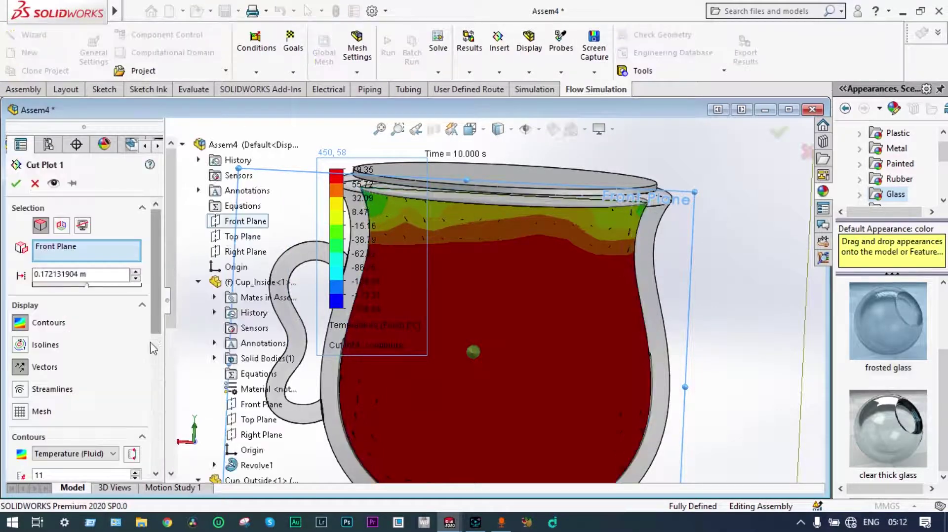
scroll(159, 319, "down", 3)
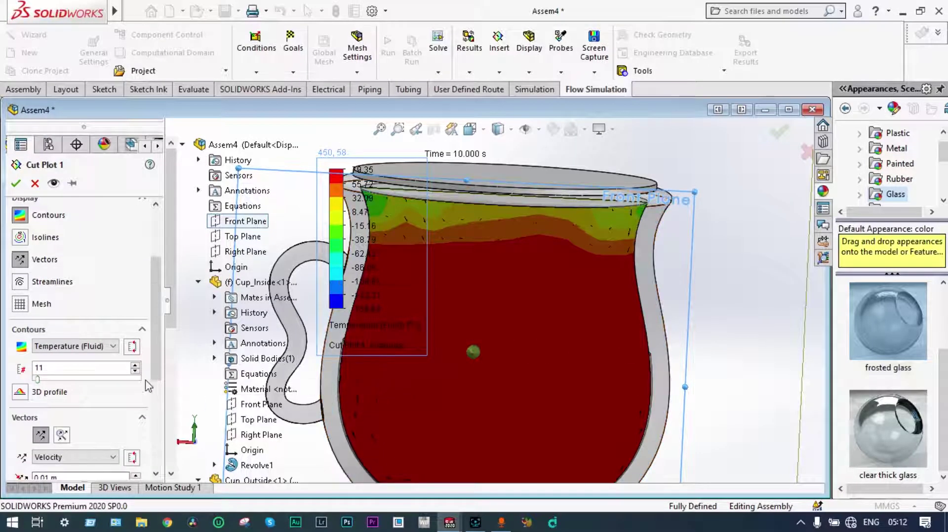
left_click_drag(159, 346, 160, 395)
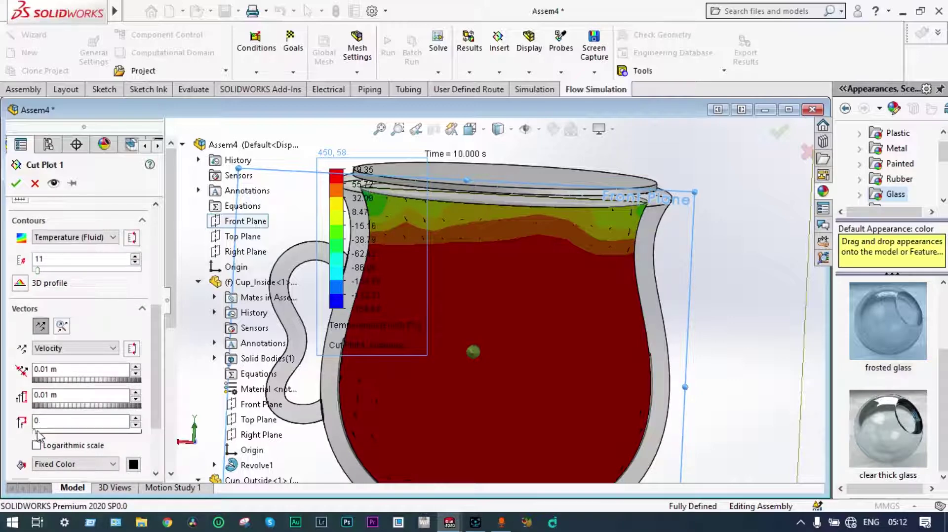
left_click_drag(36, 430, 119, 431)
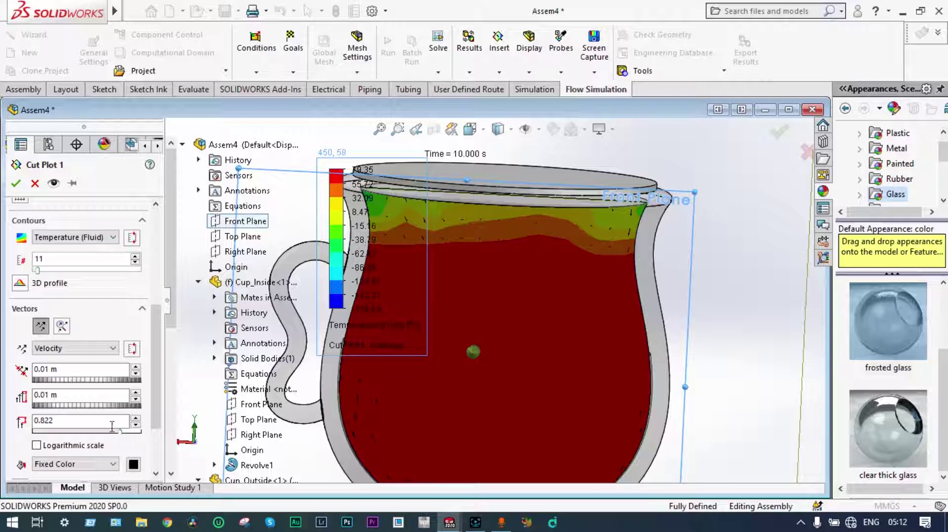
left_click(17, 186)
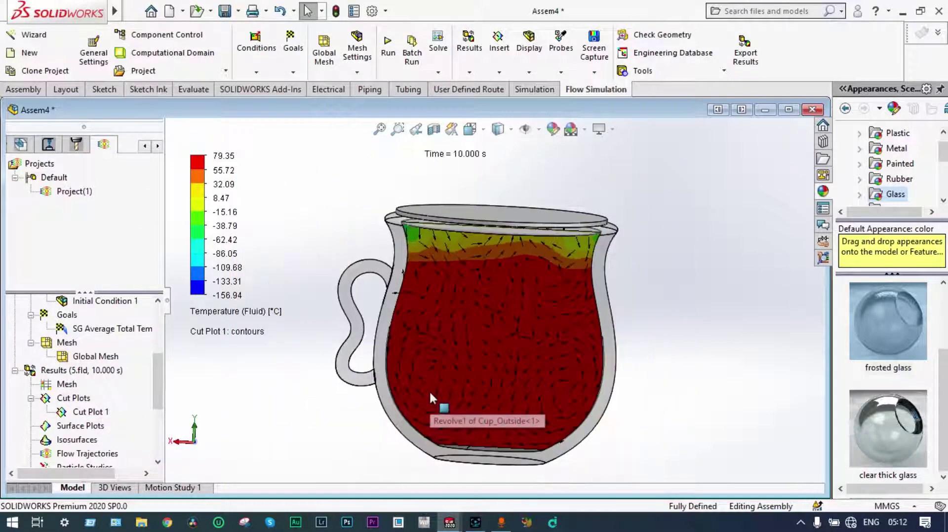
Examine the velocity vector pattern across the cup's cut plot
mouse_move(430, 394)
middle_mouse_down()
mouse_move(434, 372)
mouse_move(425, 398)
middle_mouse_up()
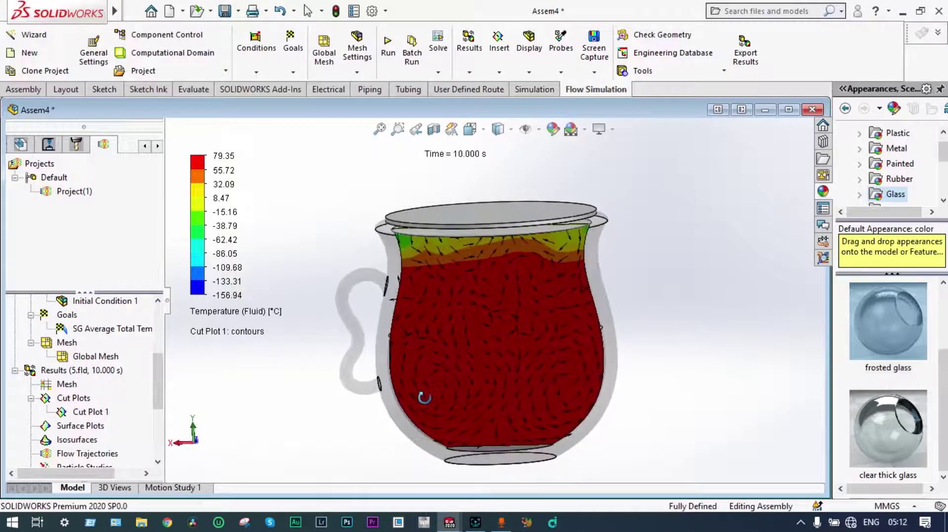
scroll(496, 382, "down", 2)
middle_click_drag(531, 390, 570, 365)
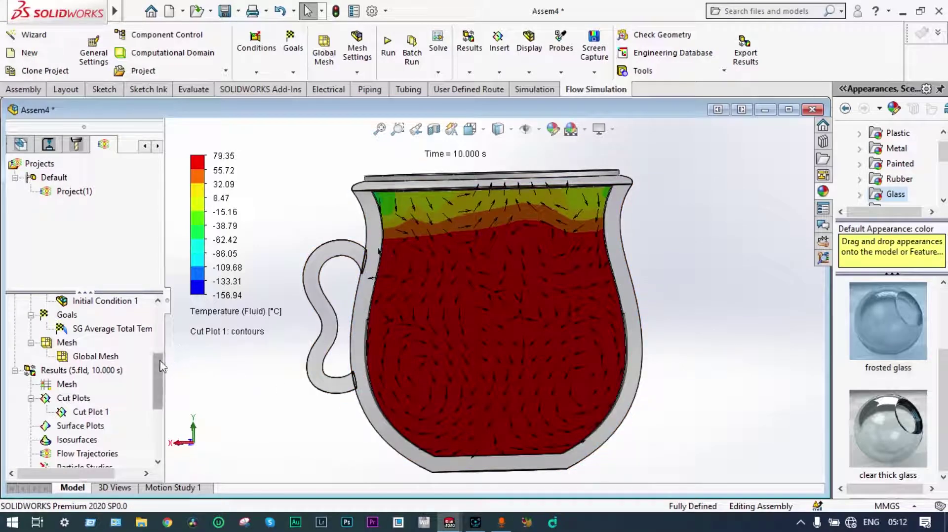
left_click_drag(161, 366, 164, 314)
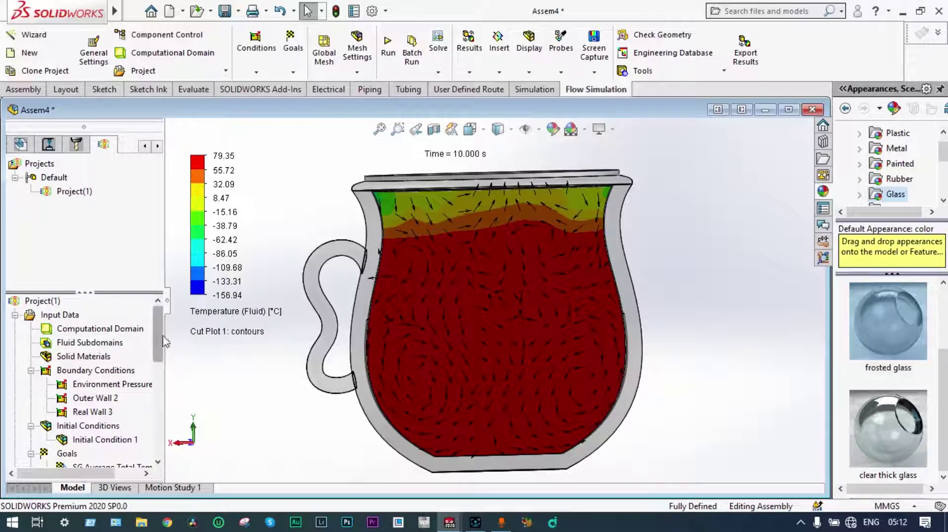
Start the Transient Explorer for the results and play the cut plot's fluid temperature and velocity vectors over the simulated time
left_click_drag(165, 341, 155, 387)
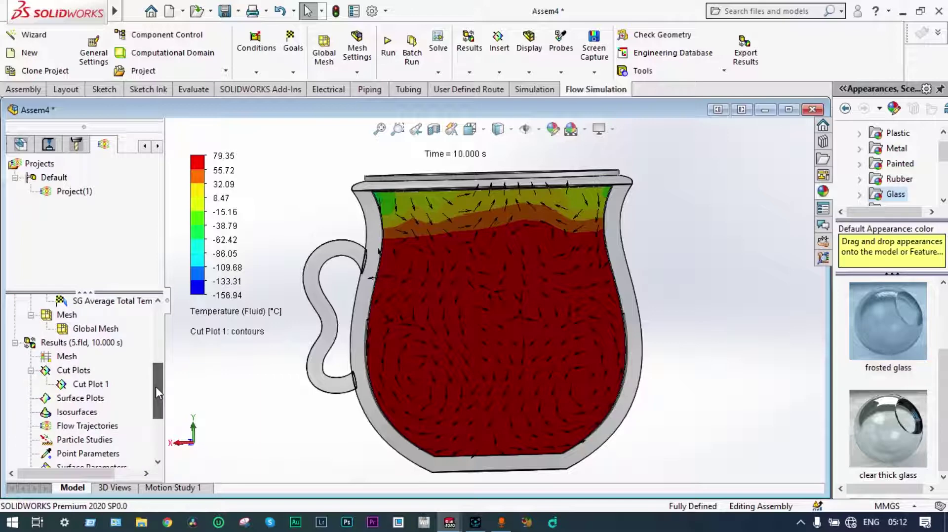
right_click(89, 344)
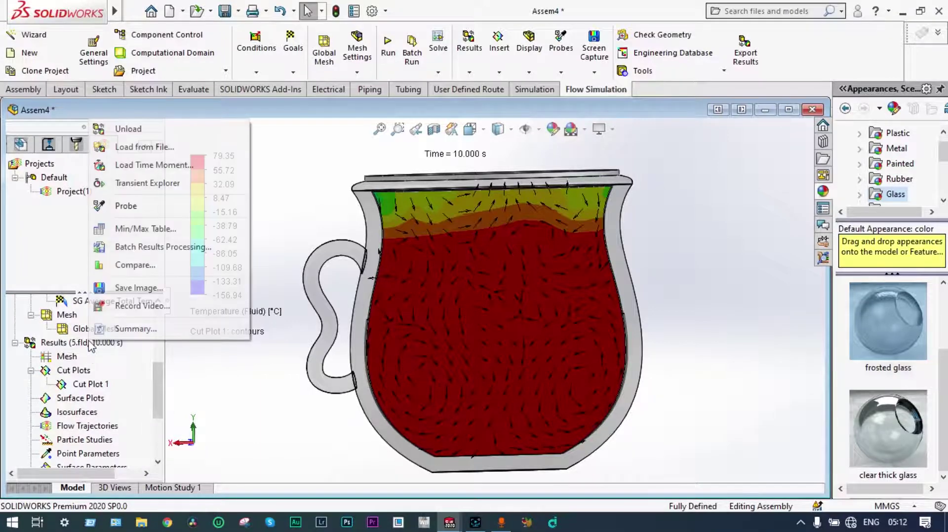
left_click(147, 183)
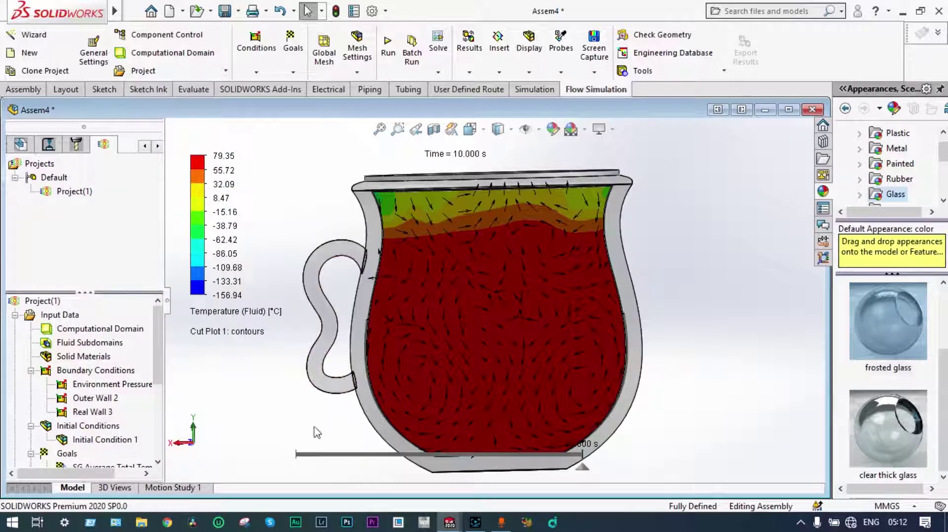
scroll(301, 443, "down", 2)
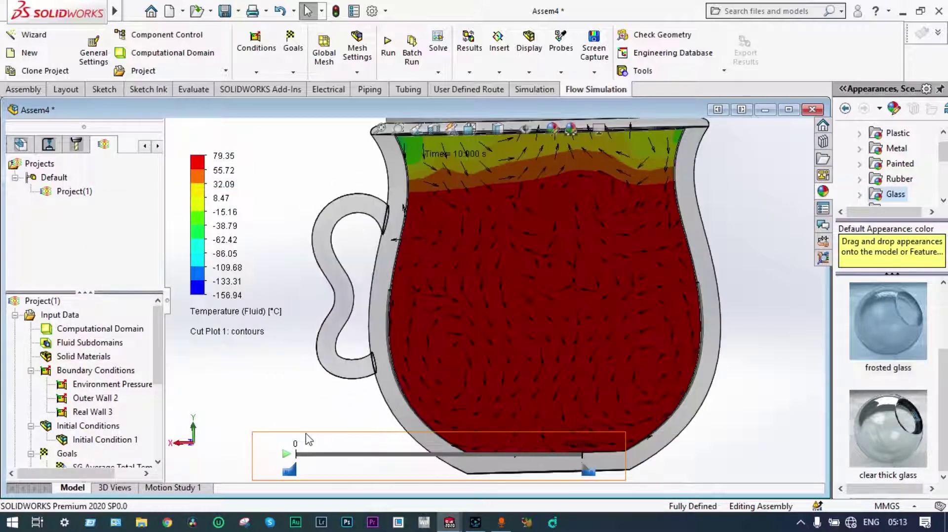
left_click(286, 455)
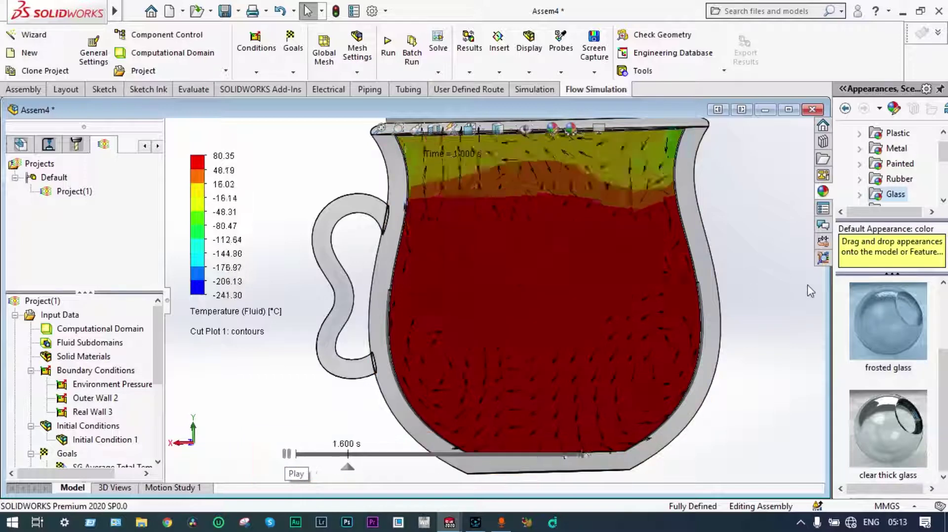
scroll(499, 279, "up", 2)
scroll(794, 283, "up", 1)
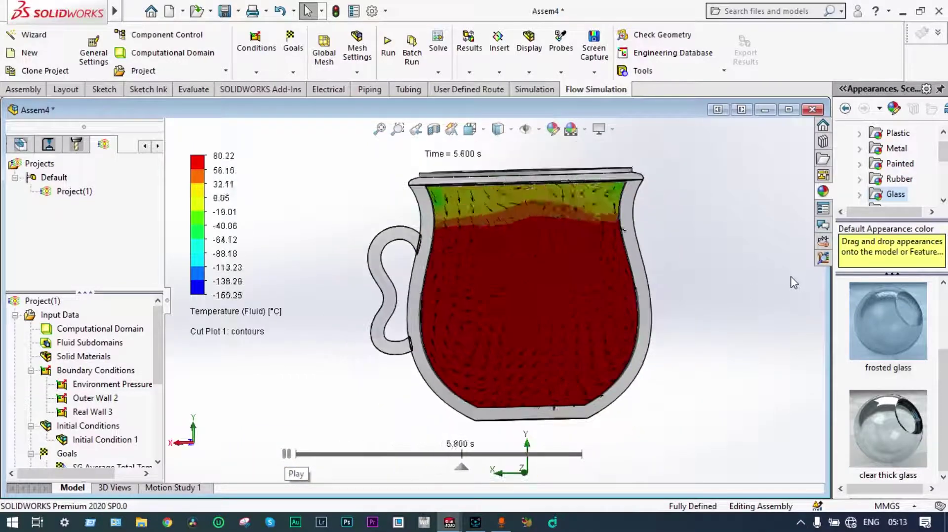
scroll(782, 279, "down", 1)
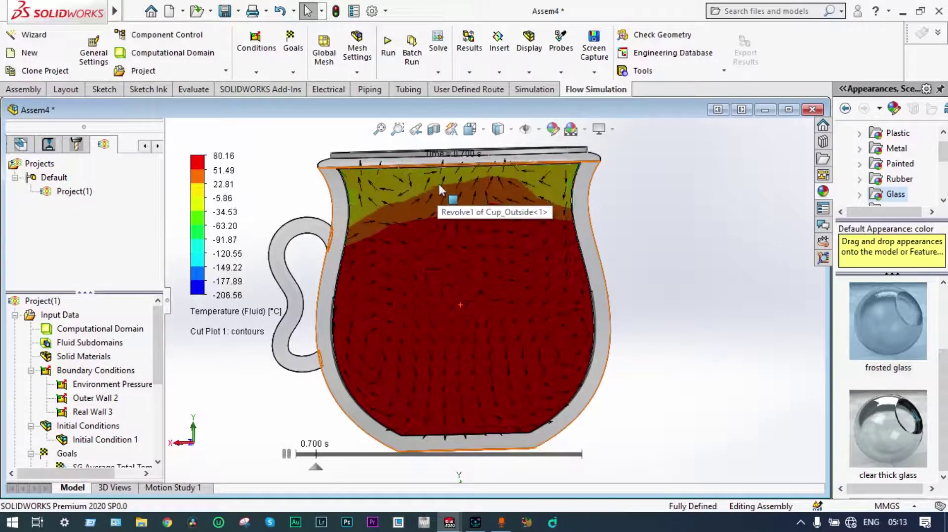
scroll(651, 221, "down", 2)
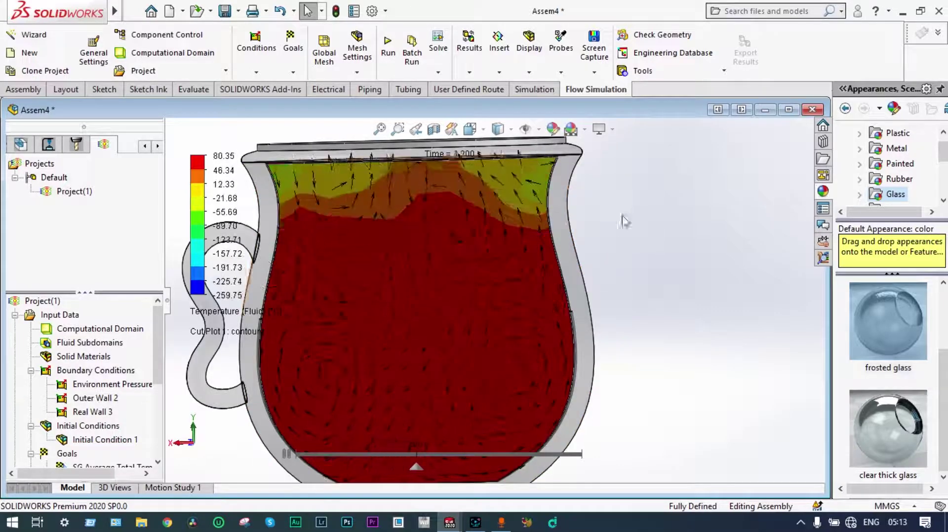